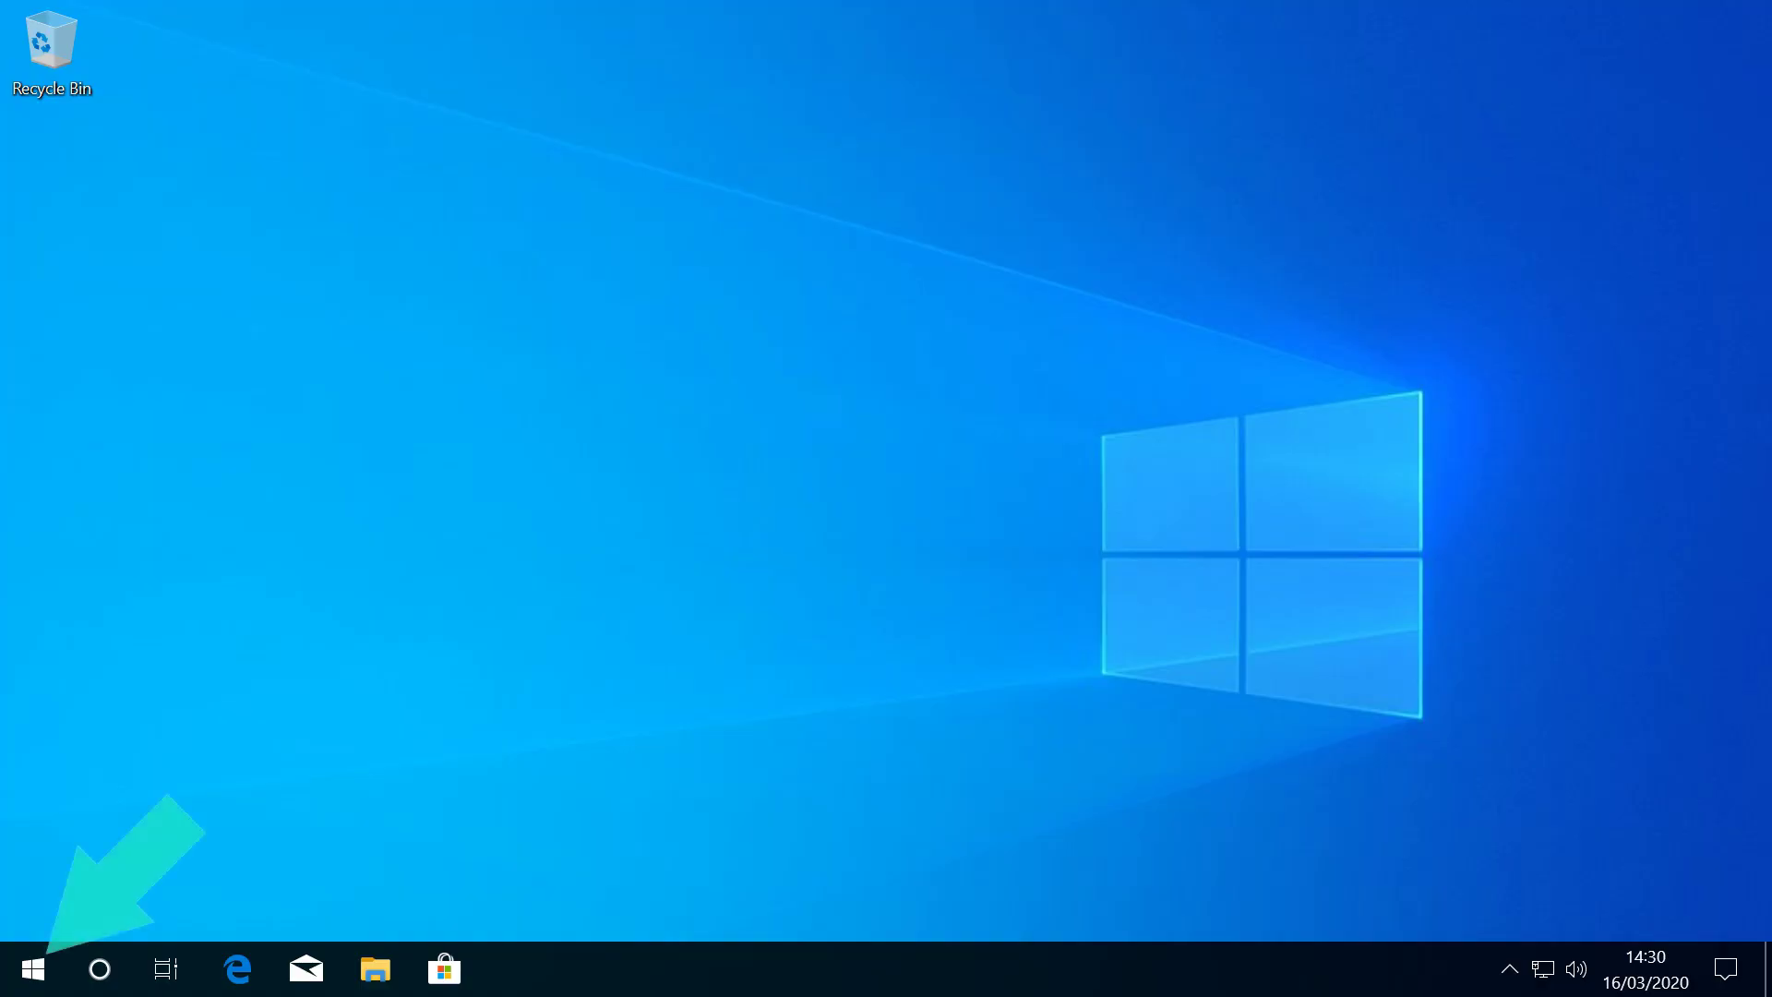
Check the installed Windows version with winver and open the system restore point settings.
key(super)
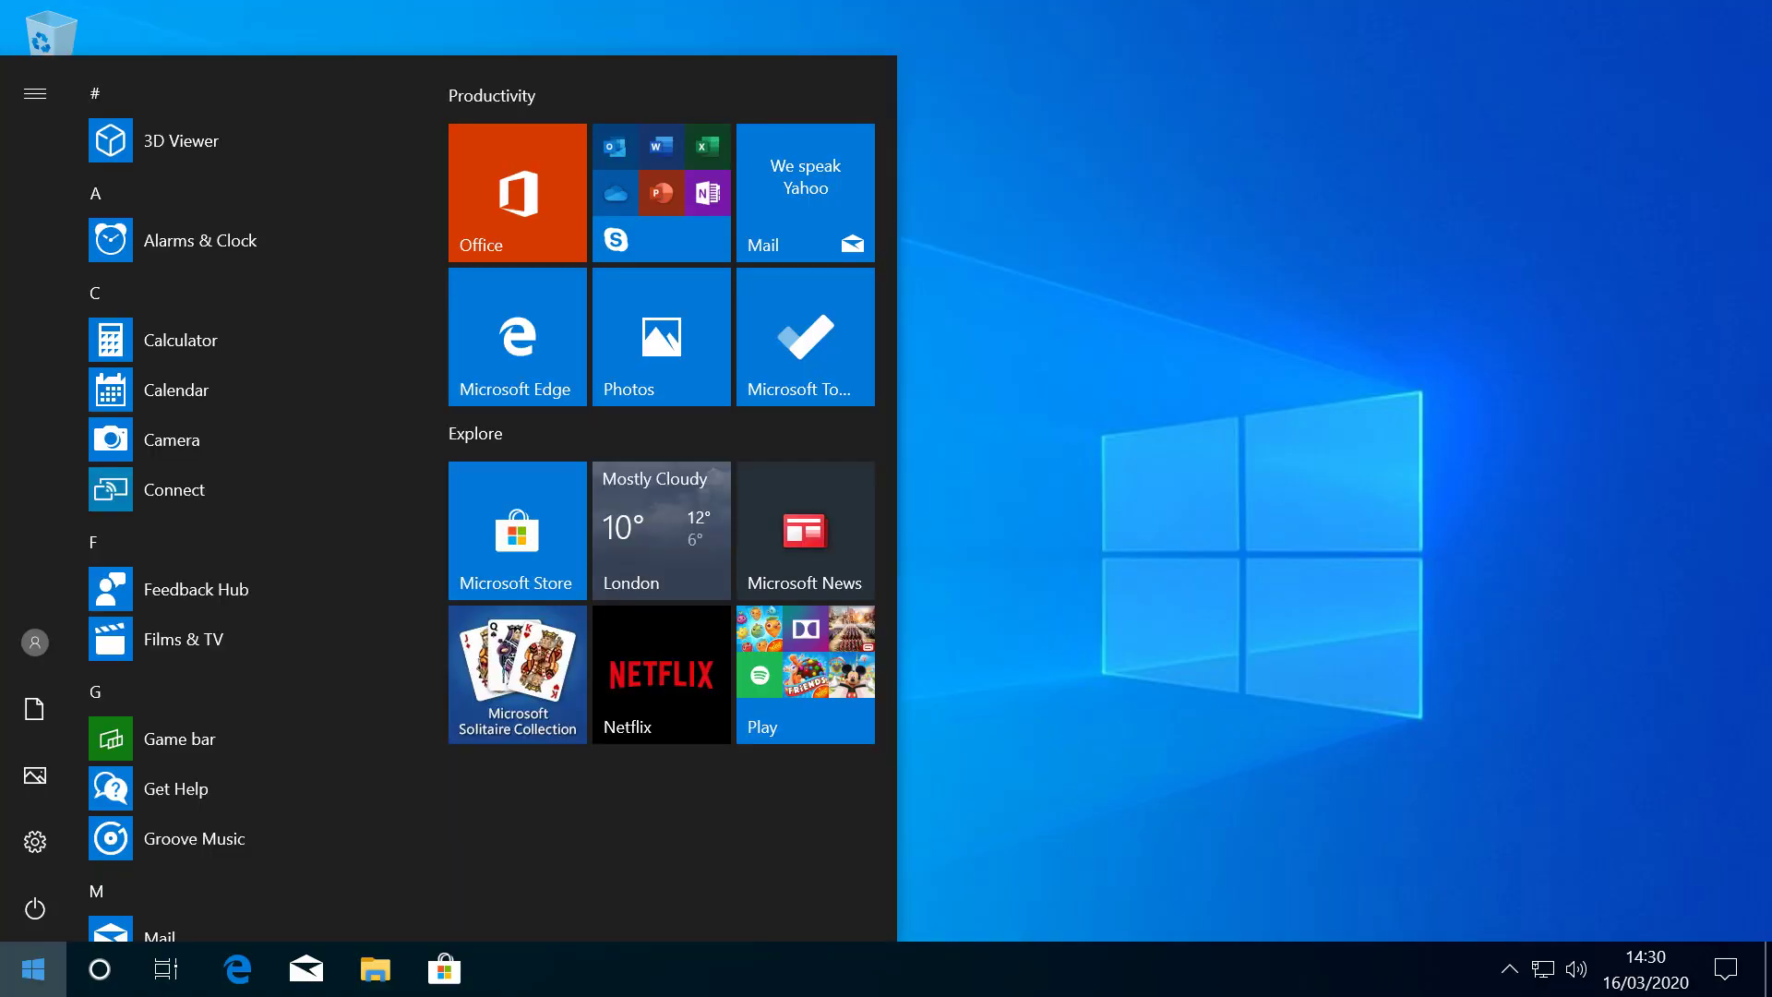
text(winver)
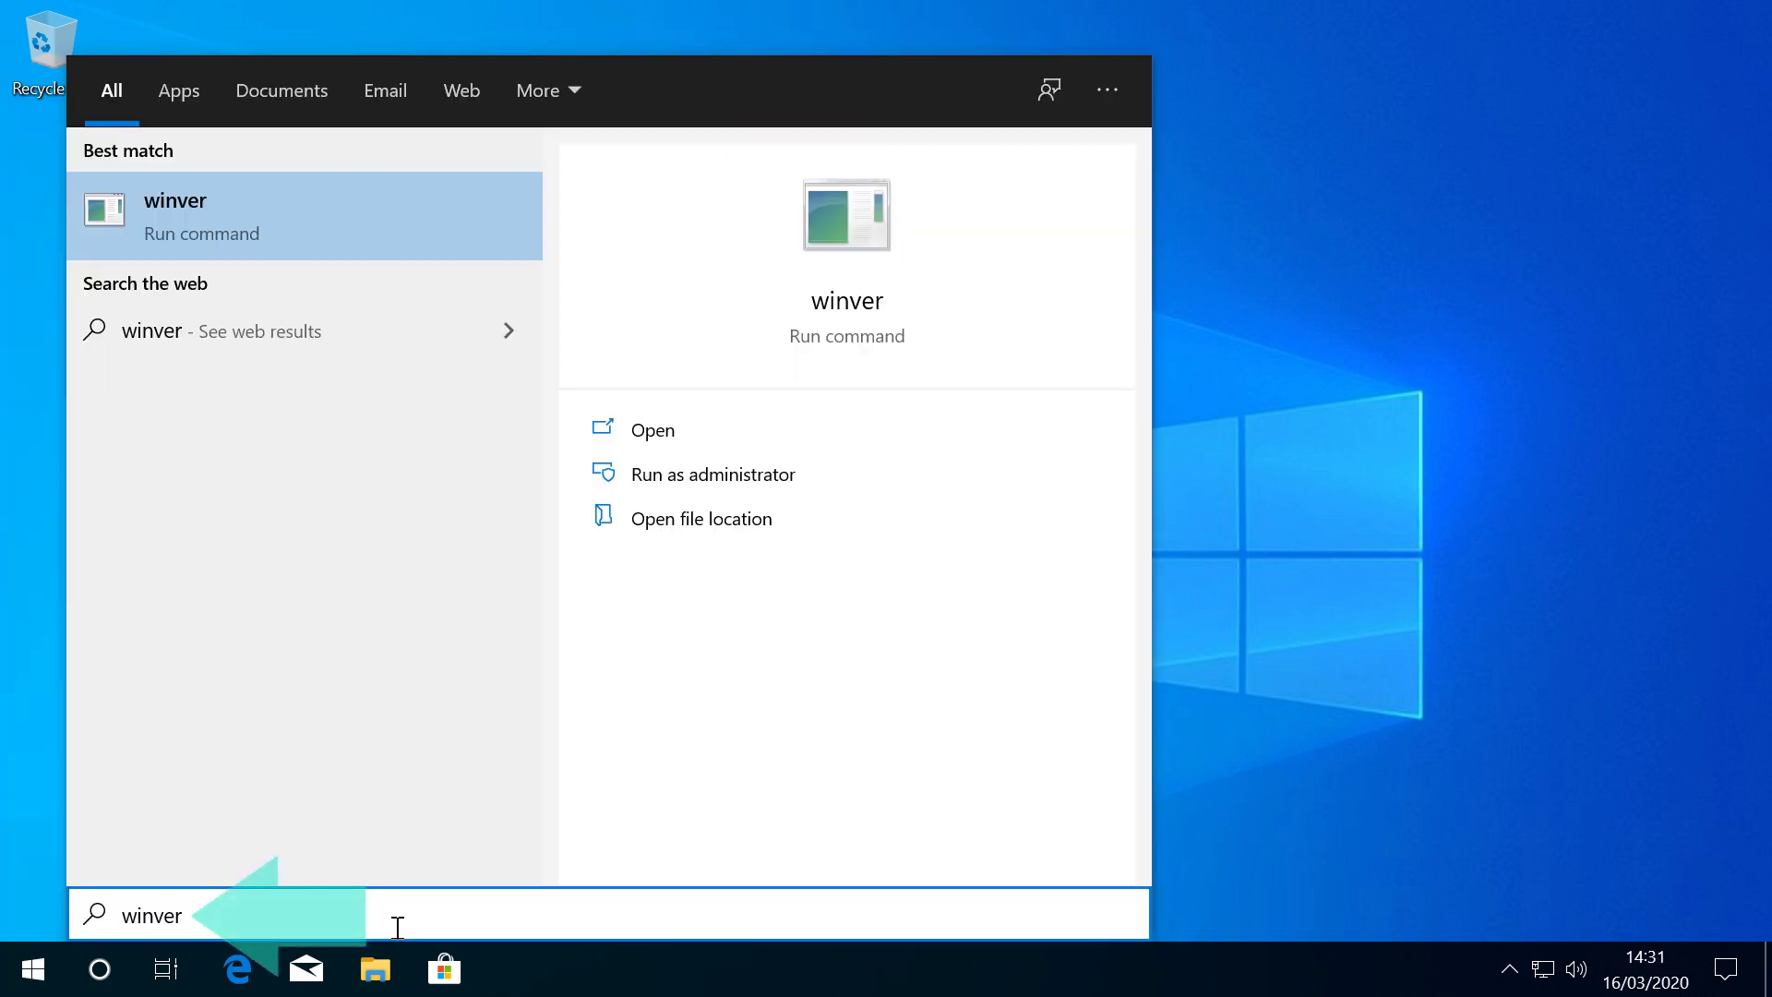
key(Return)
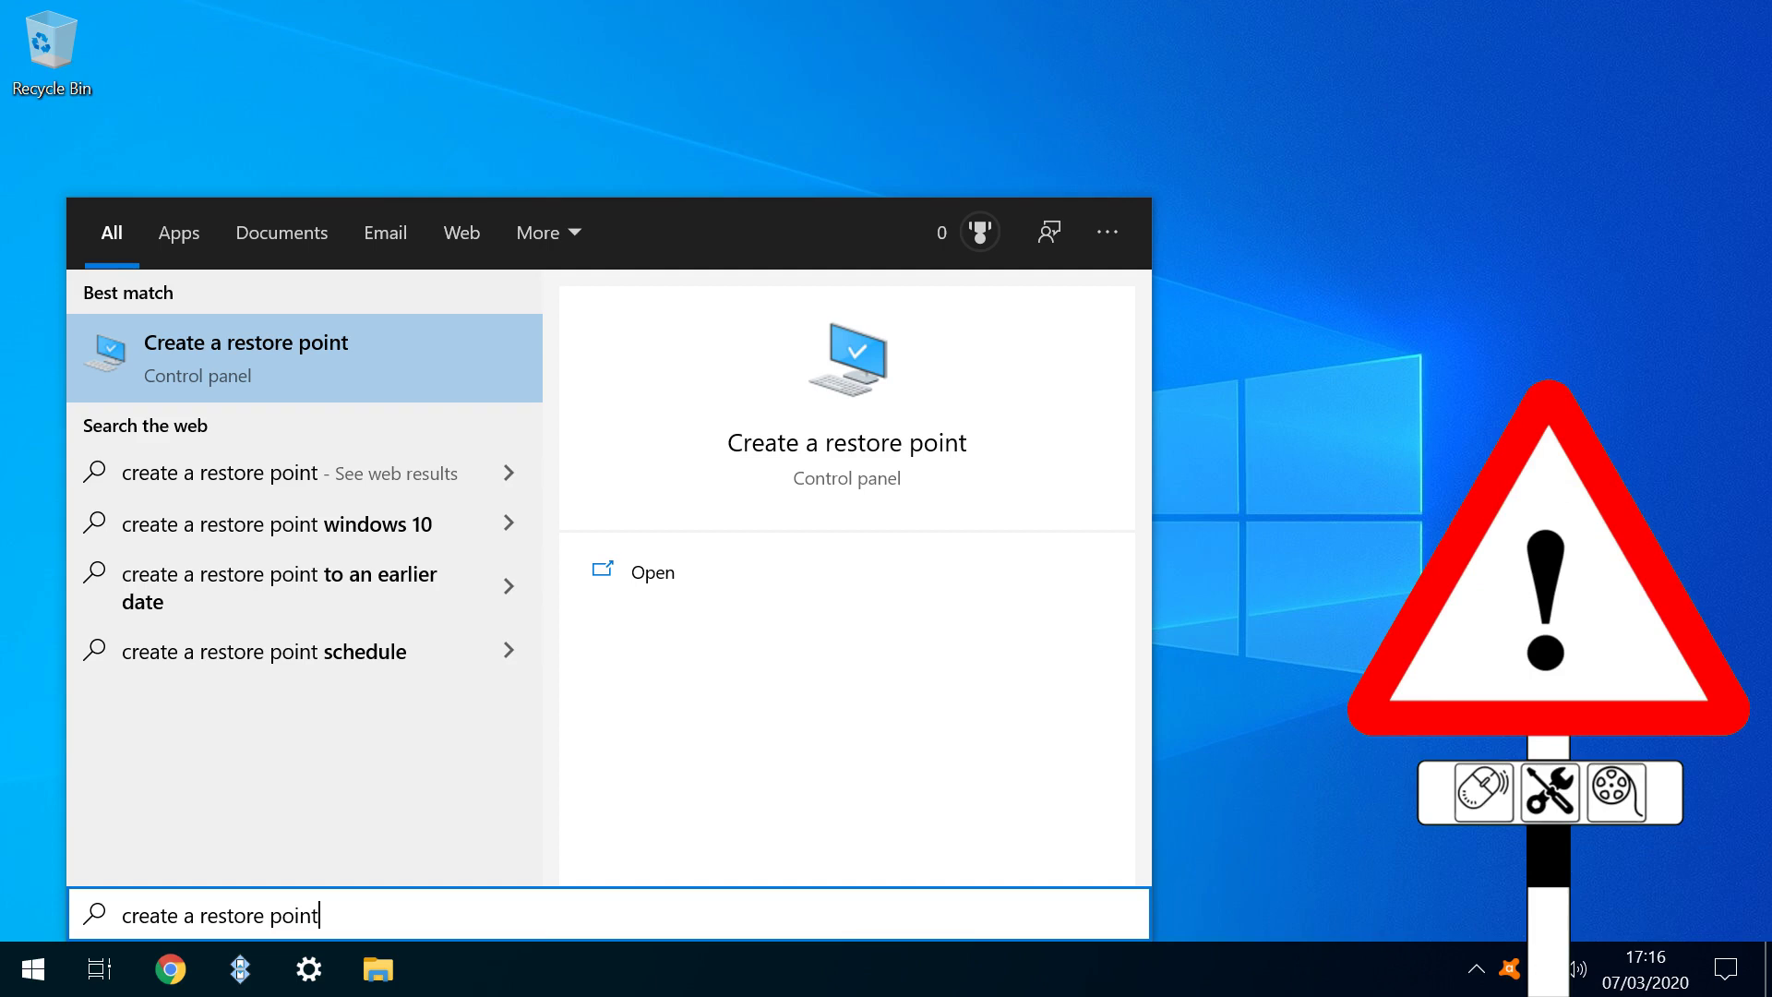
key(Return)
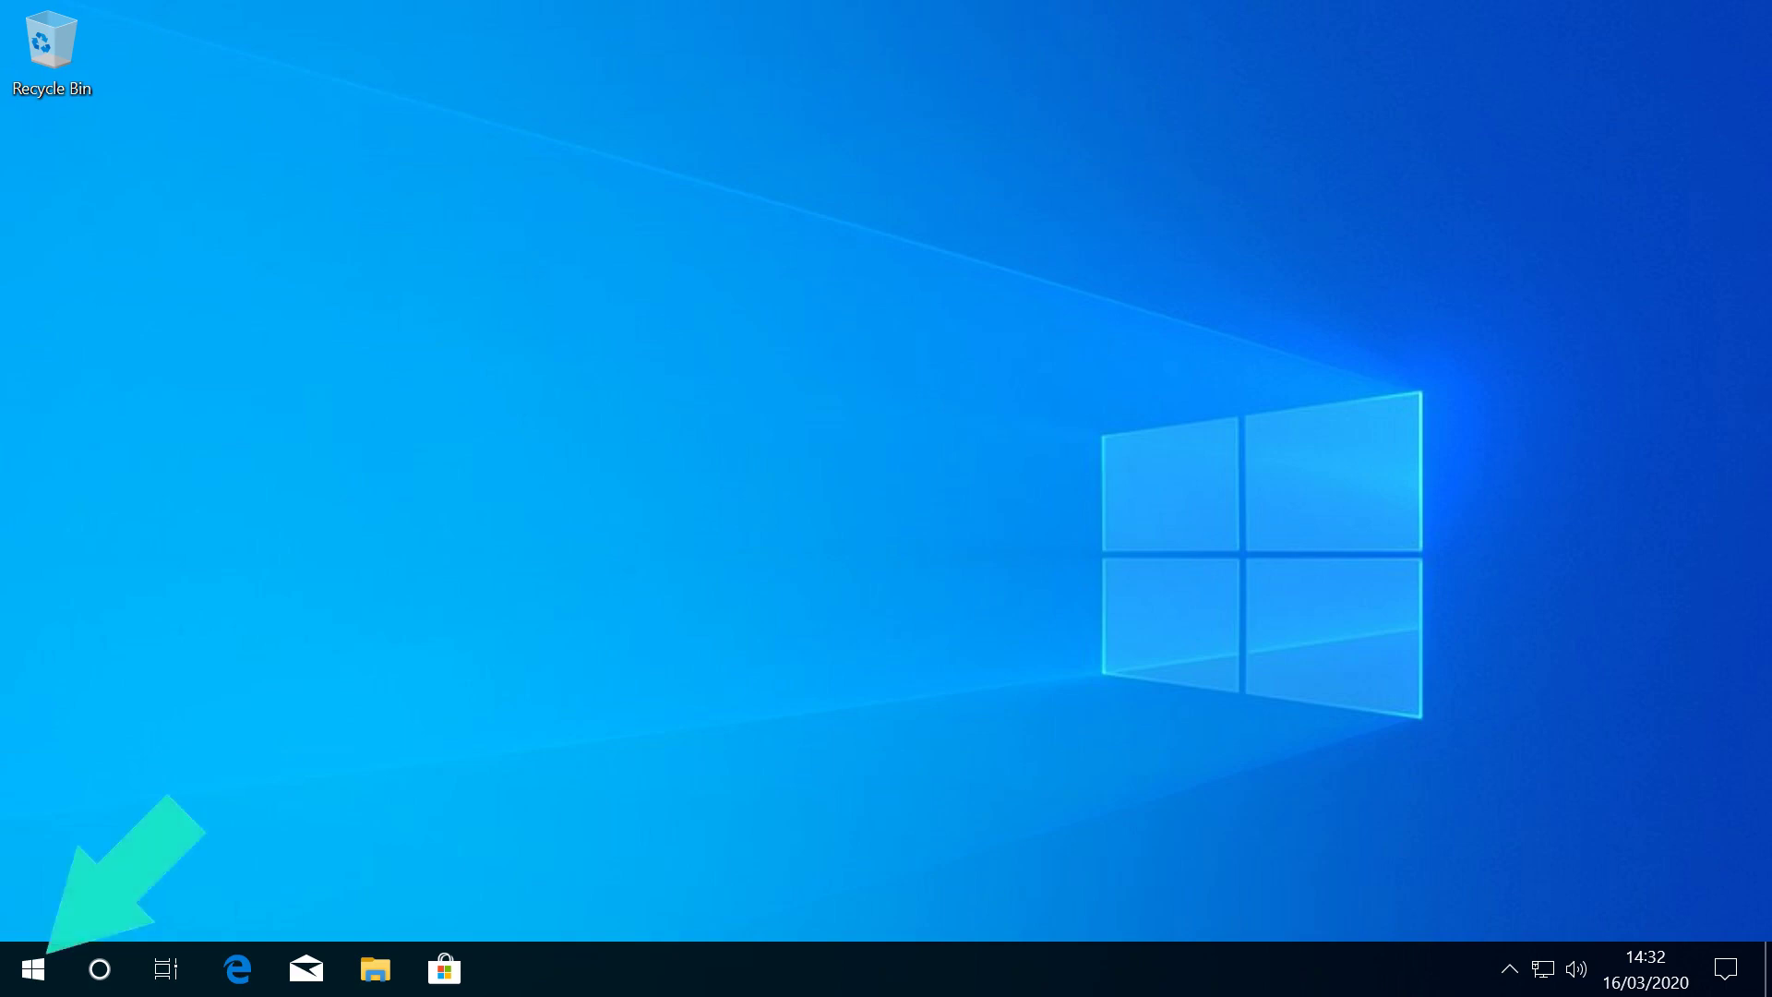
Open Settings at Update & Security's Windows Update page.
key(super)
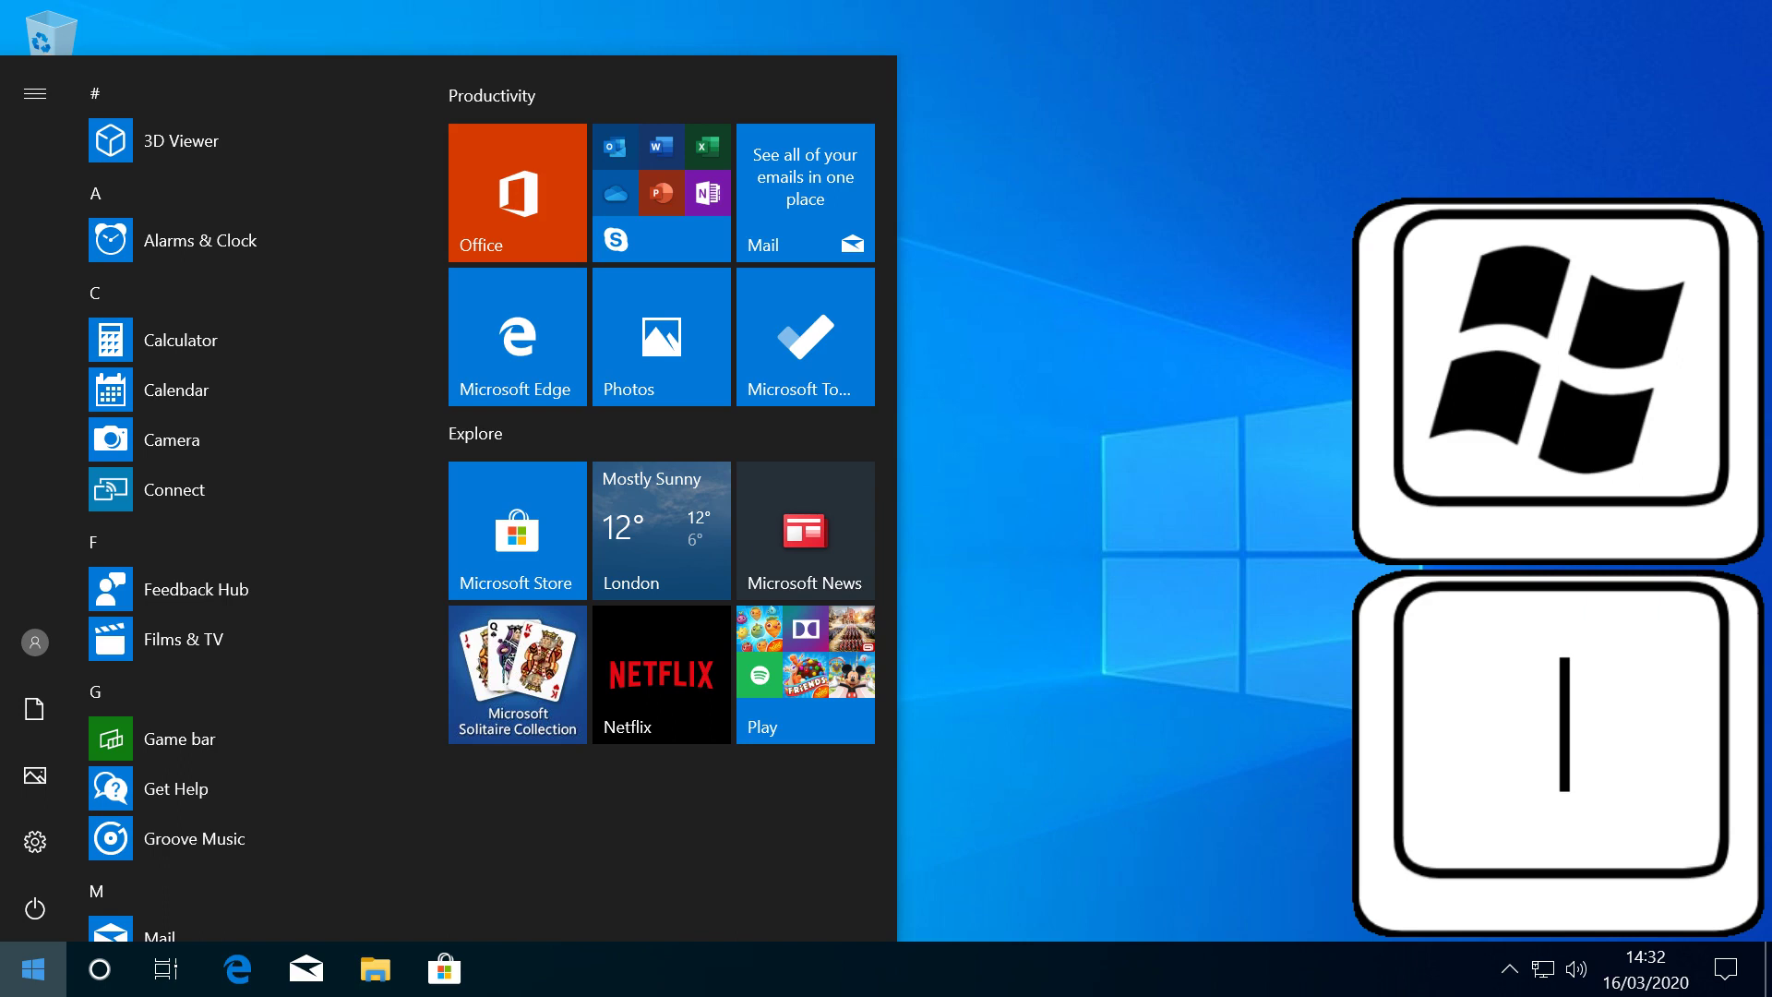
key(super+i)
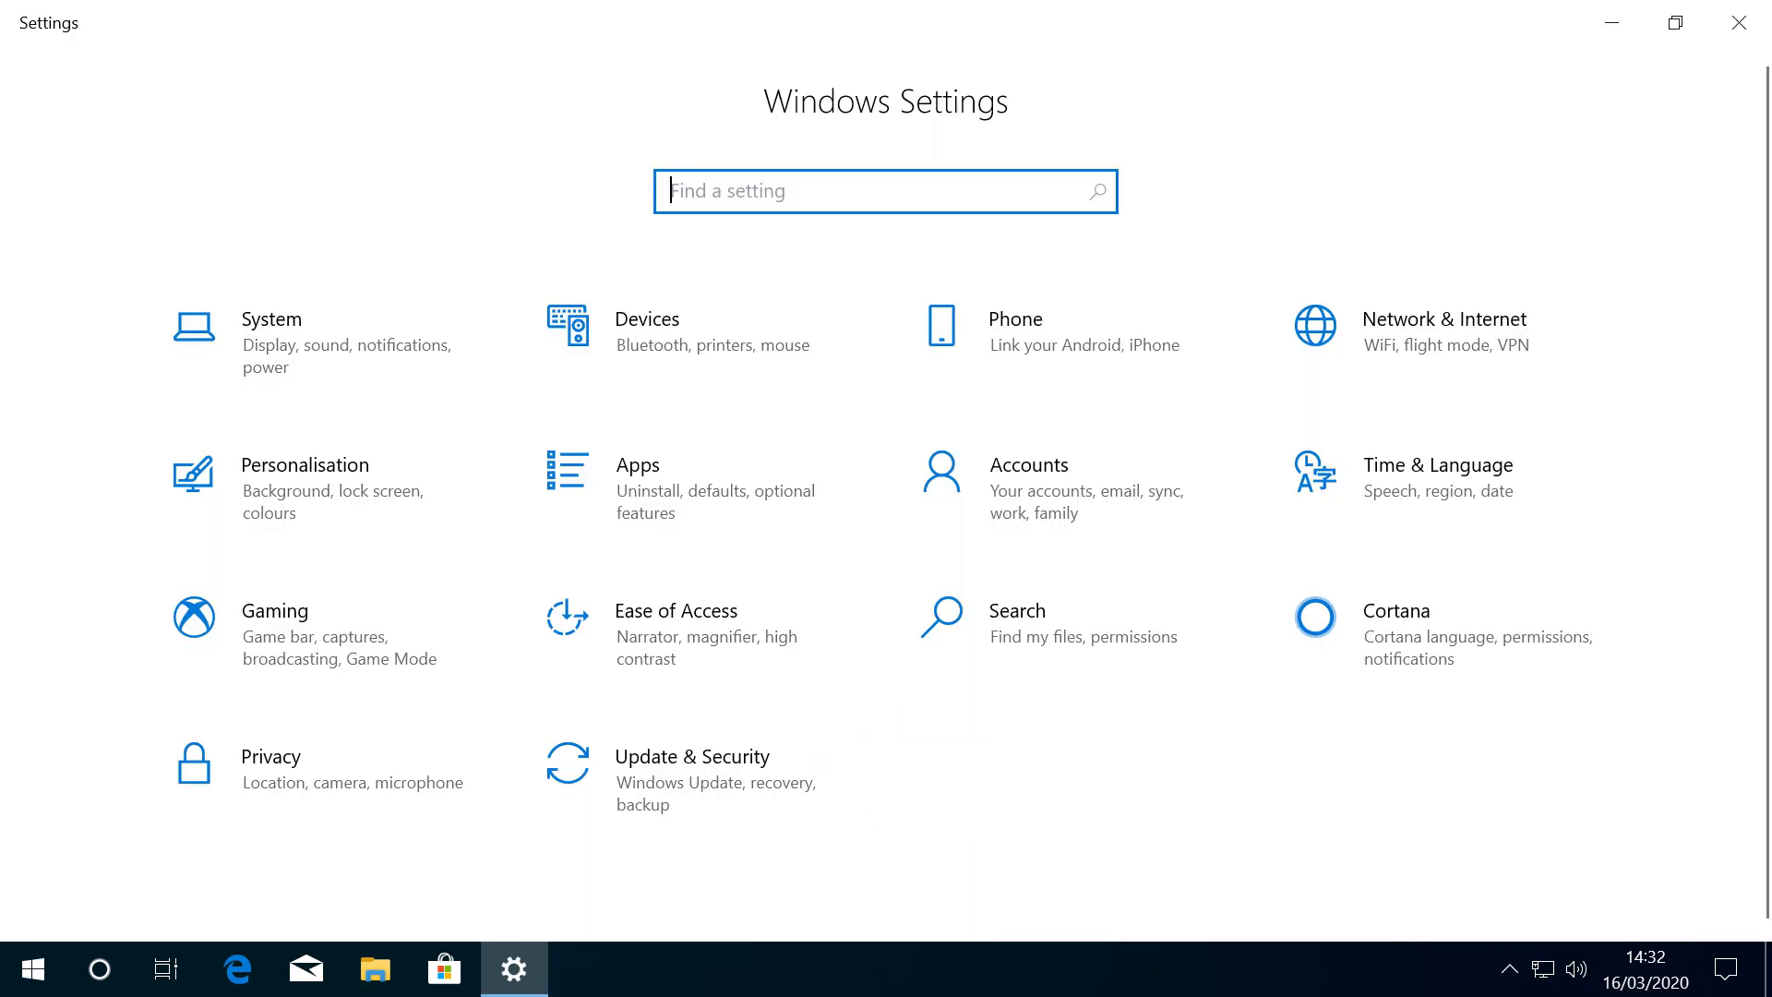
click(692, 766)
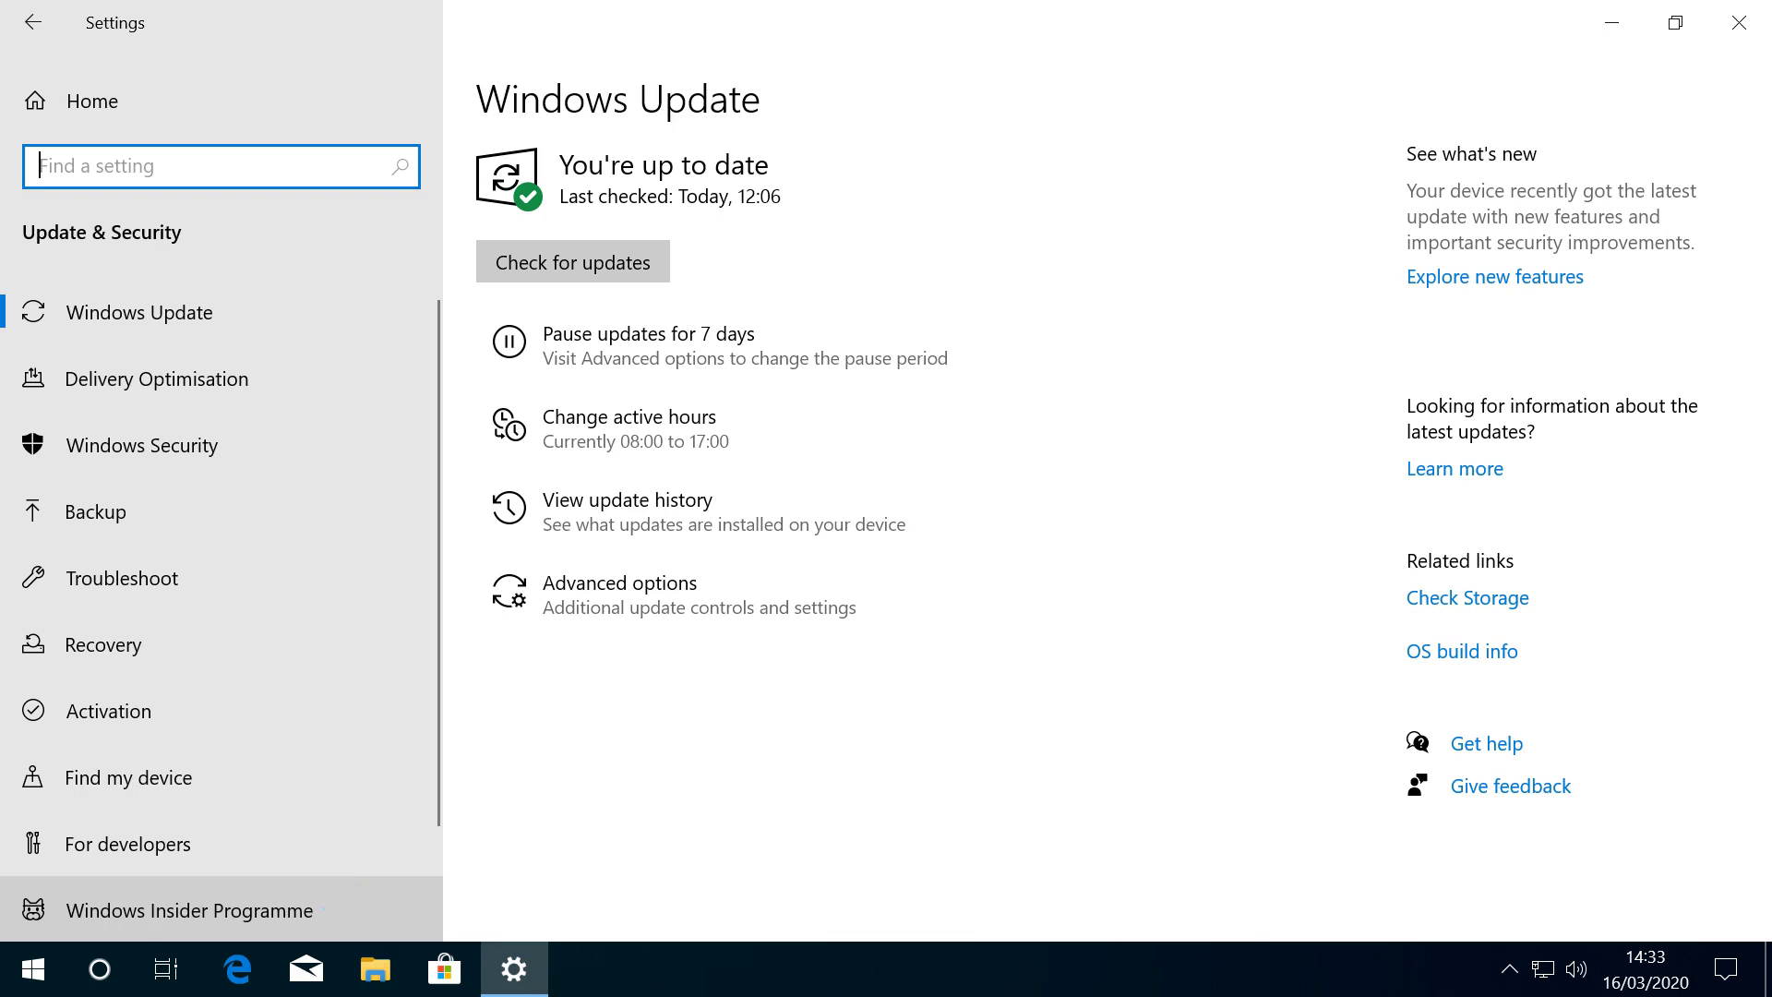
Go to the Windows Insider Programme page in Update & Security.
click(189, 908)
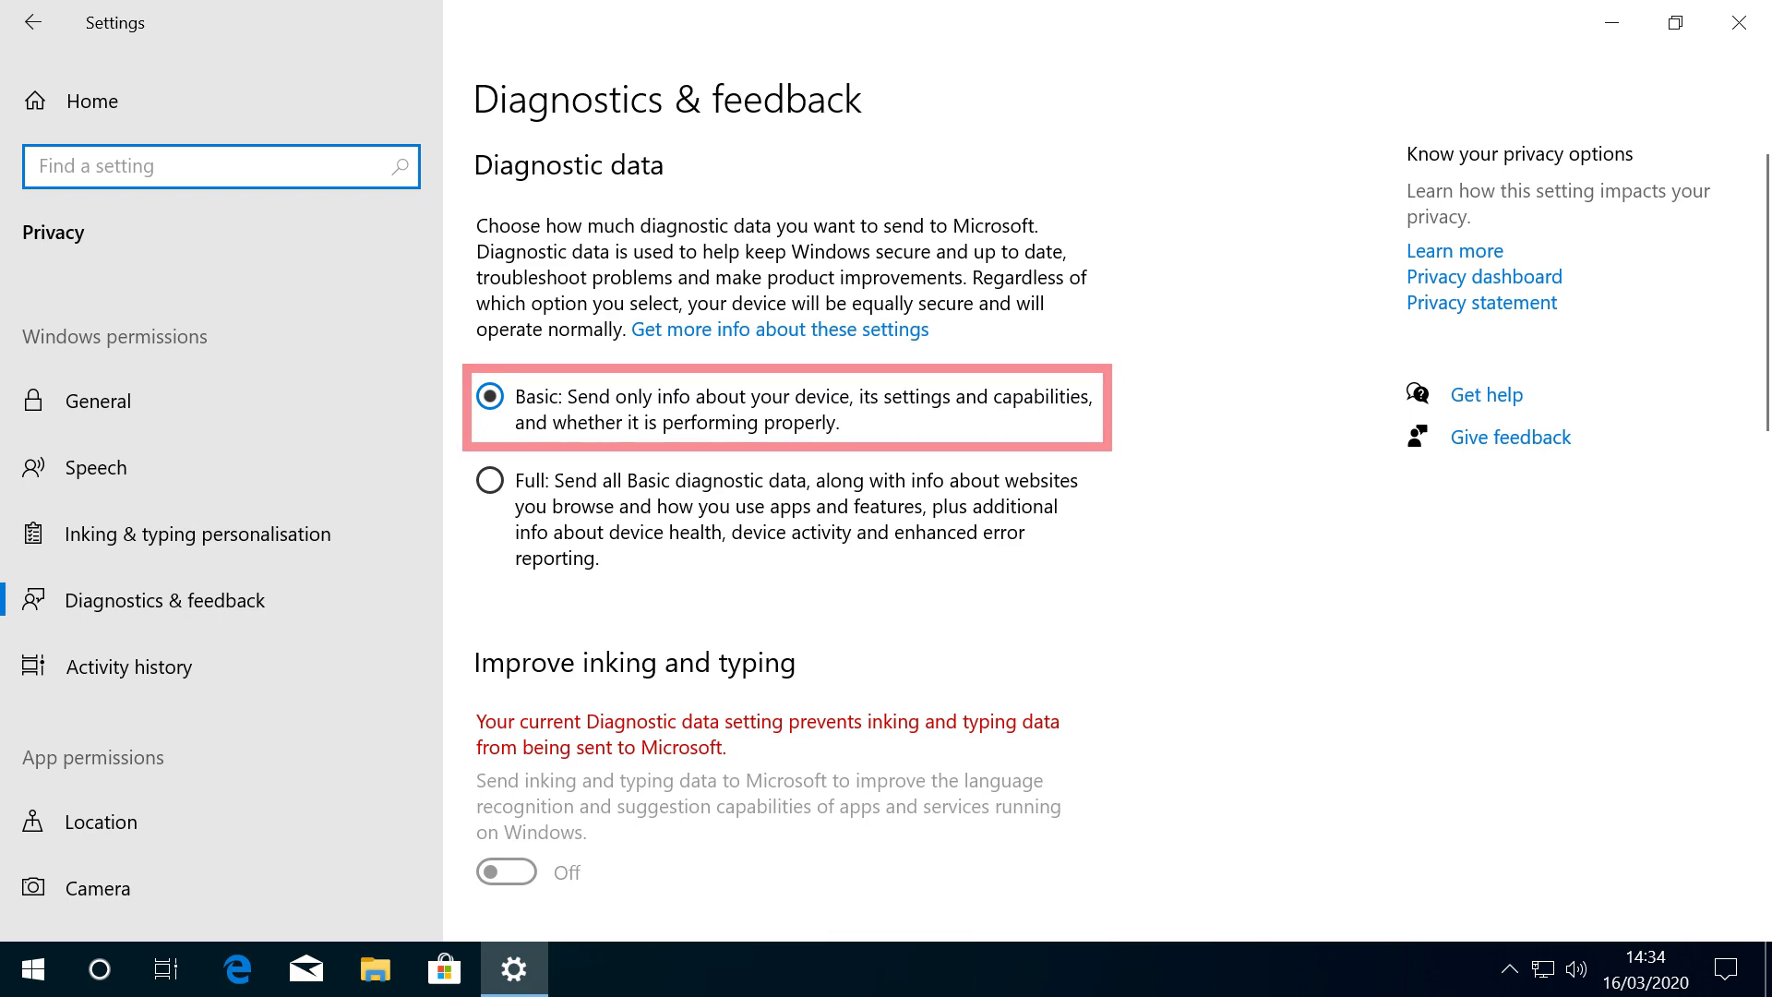
Set diagnostic data to Full and enter the e-mailed verification code to link the account.
click(489, 480)
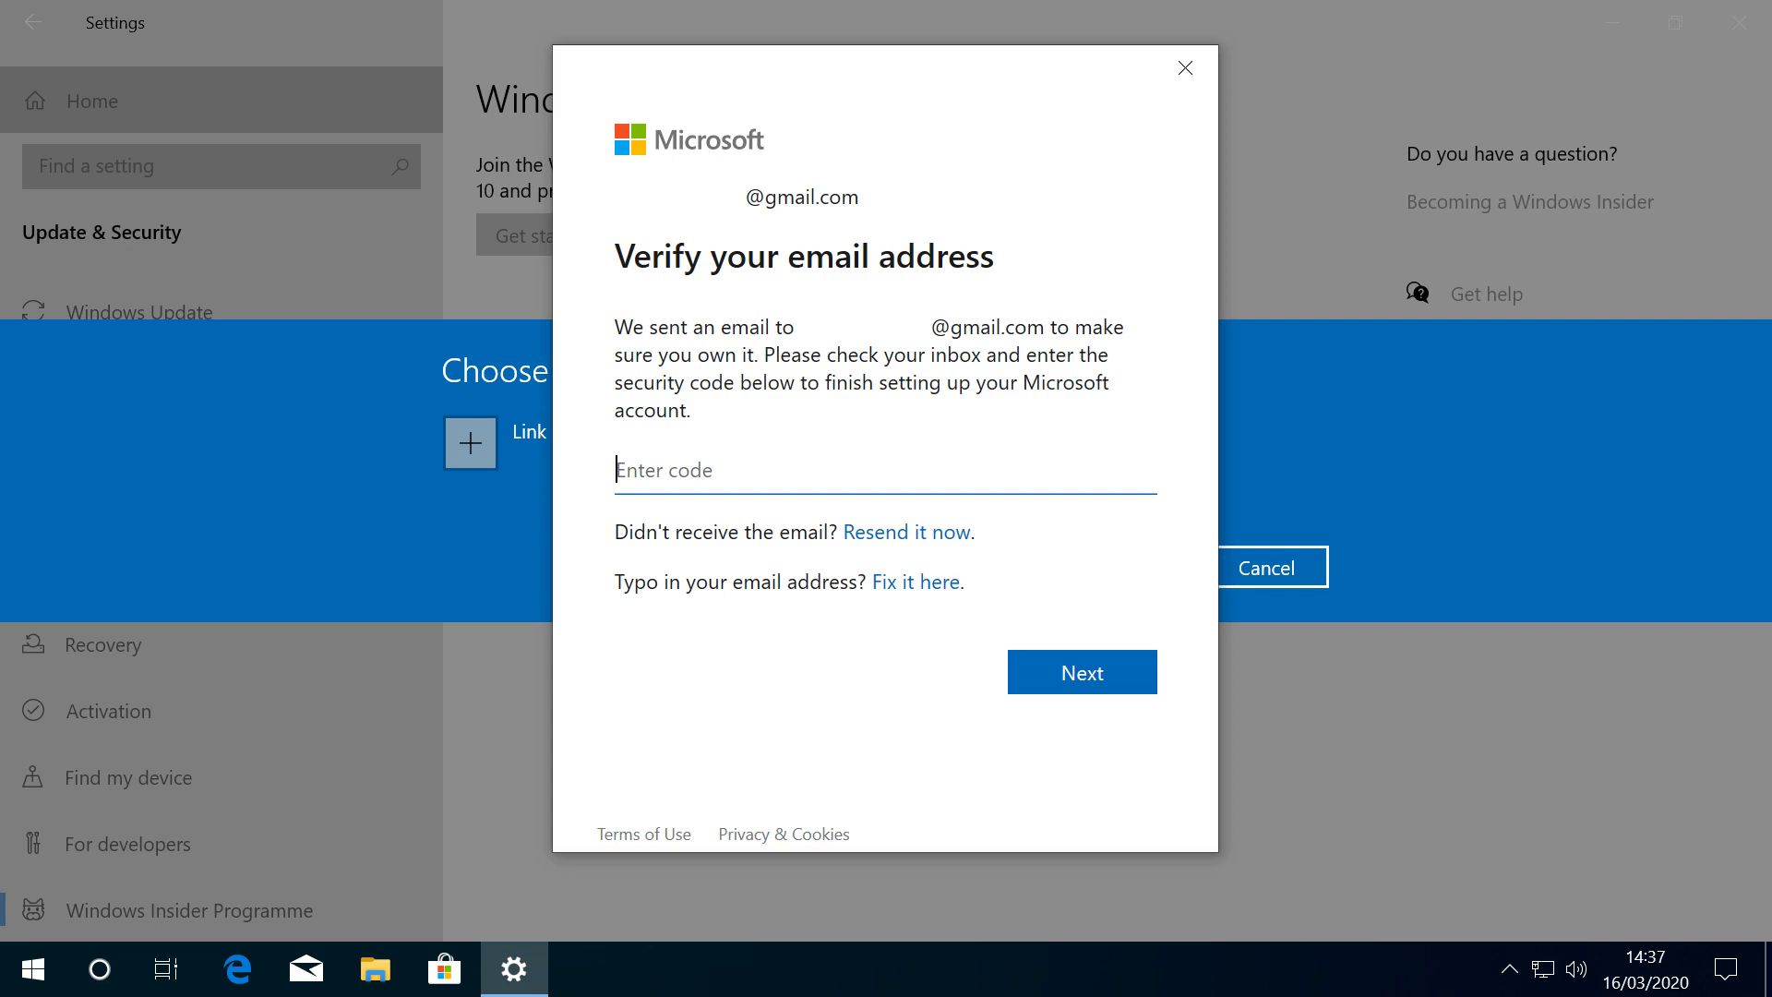
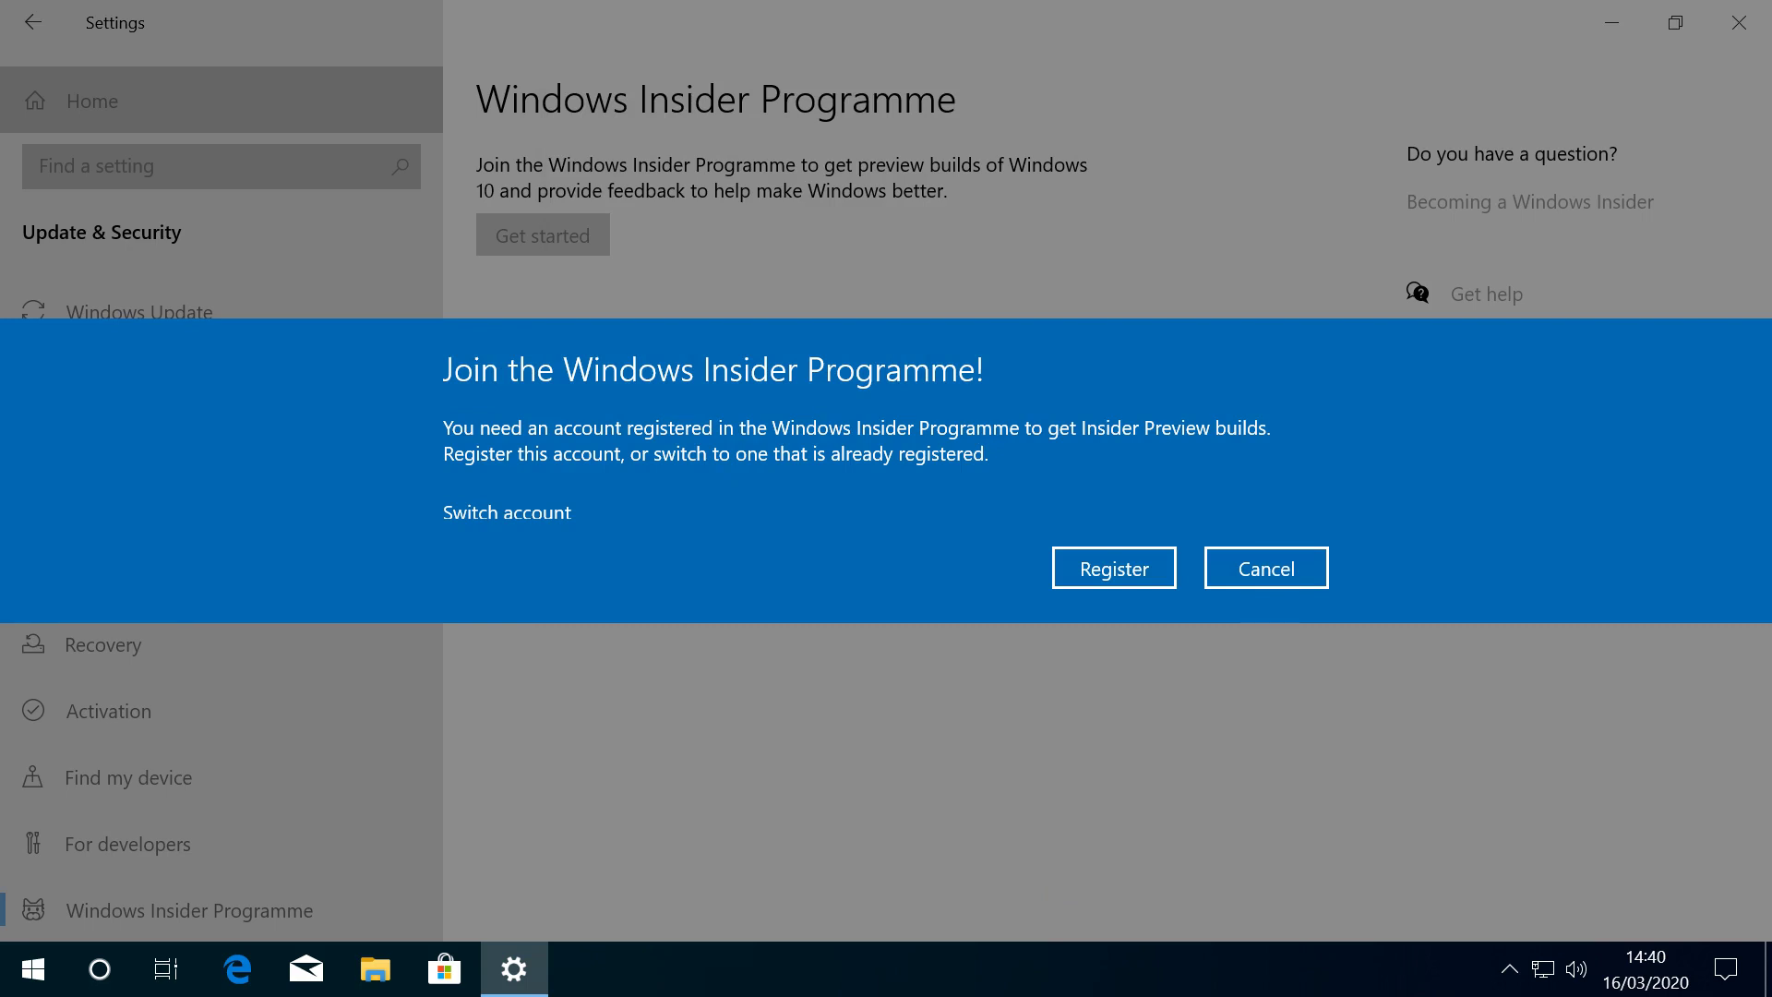
Register the account as an Insider, accepting the programme agreement and submitting.
key(Return)
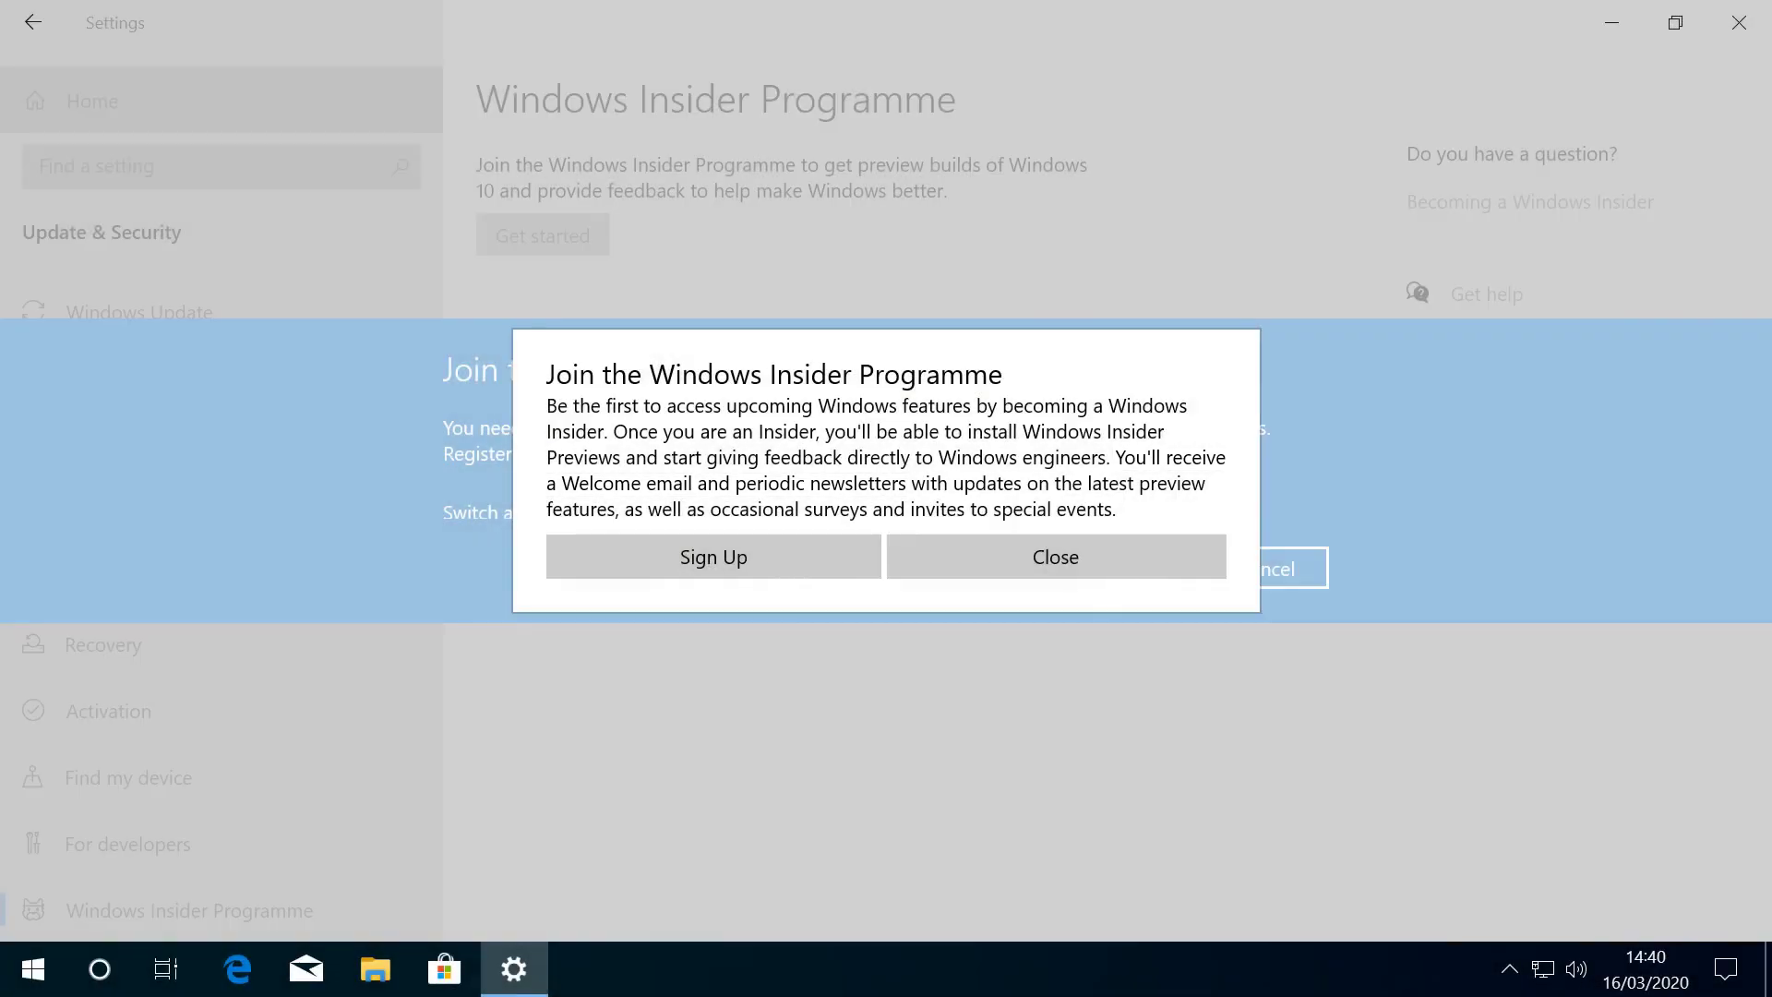
key(Return)
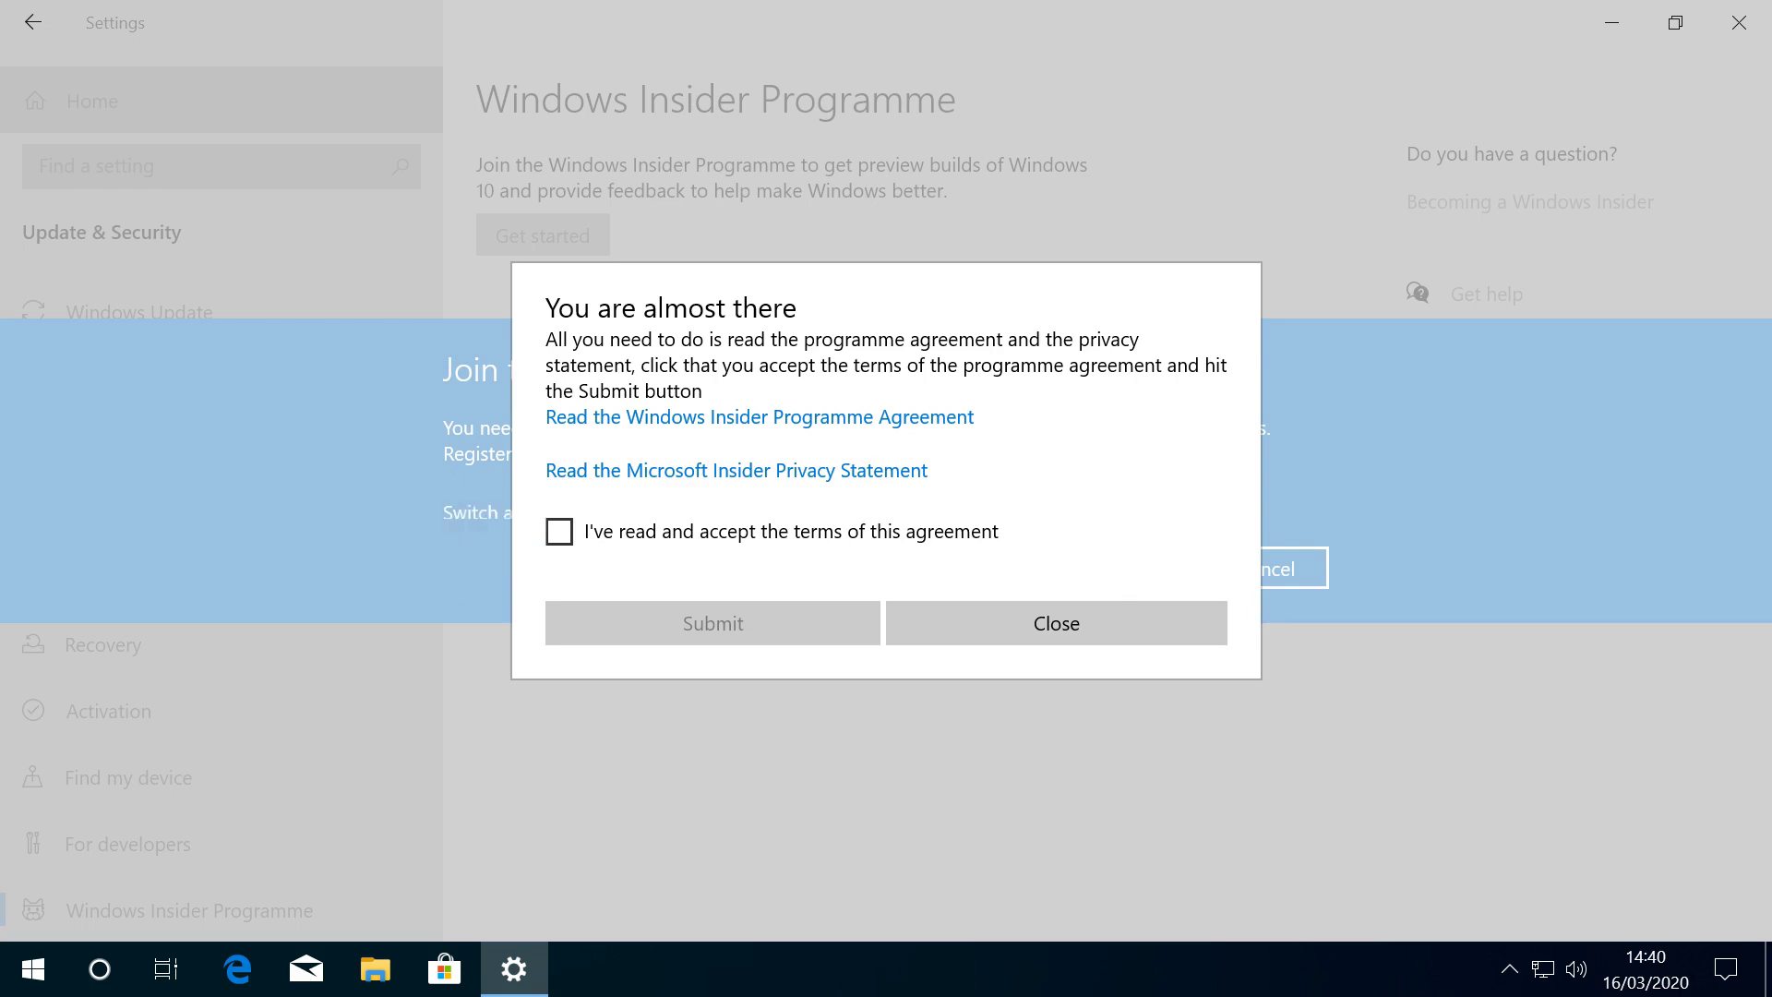
key(space)
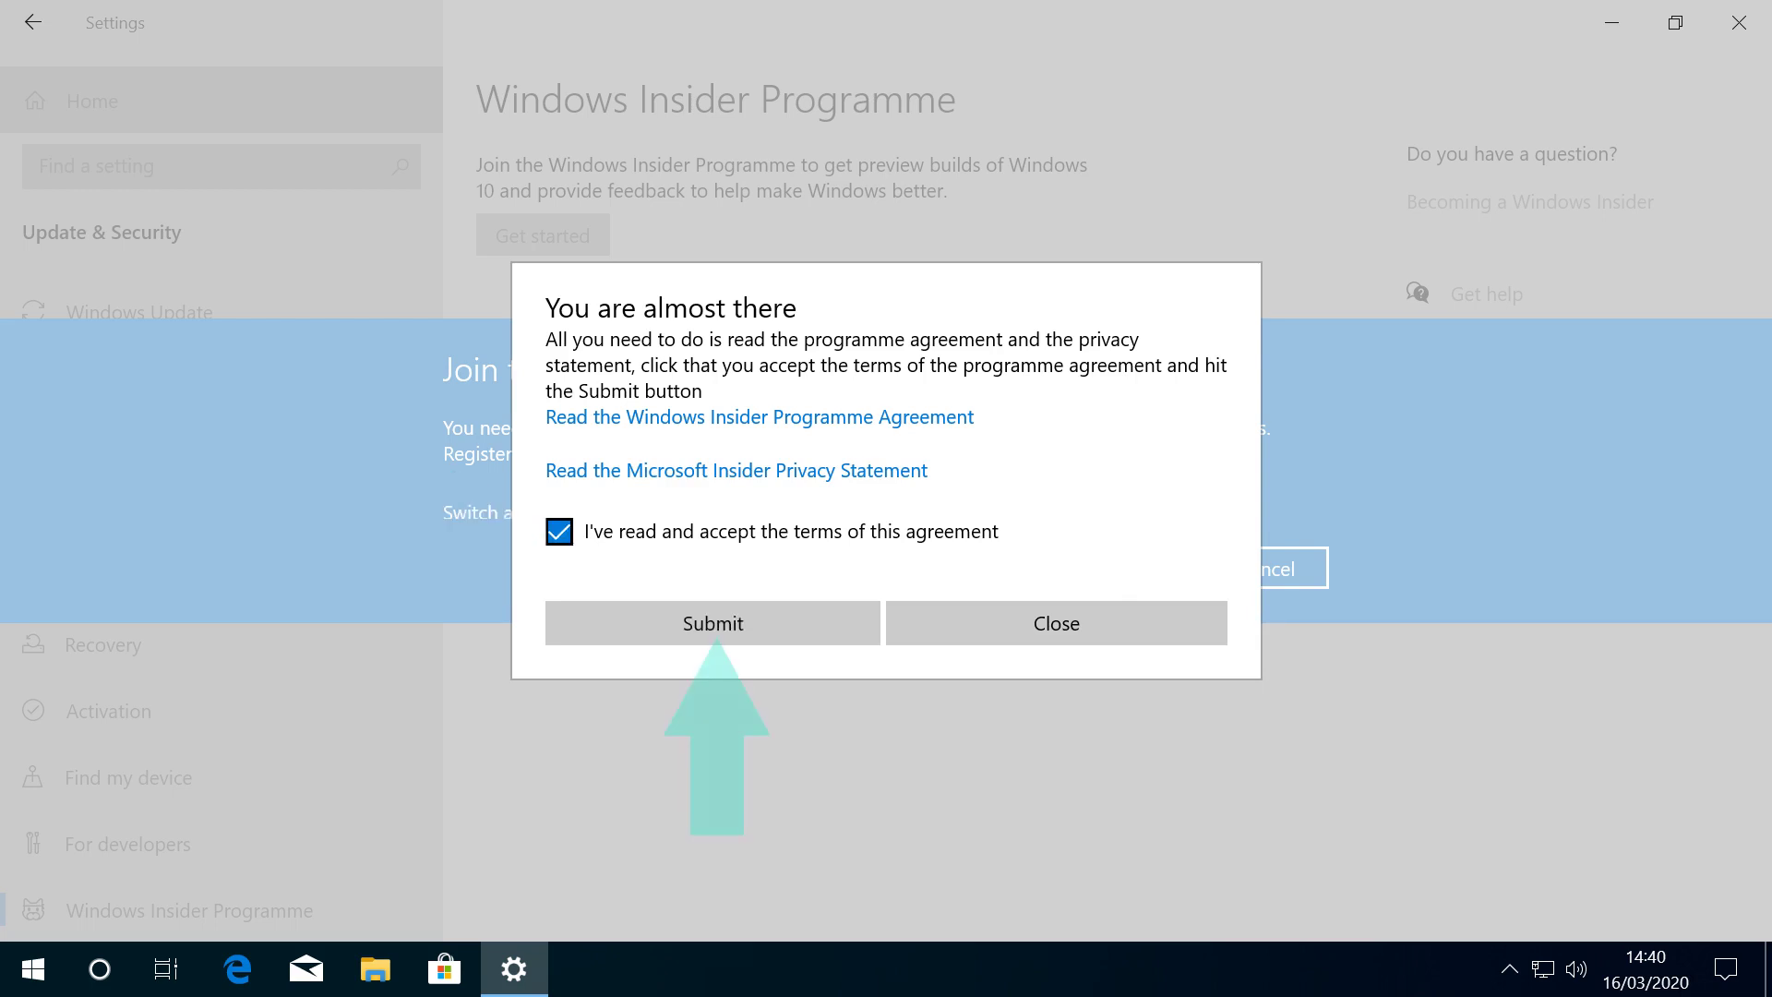
key(Return)
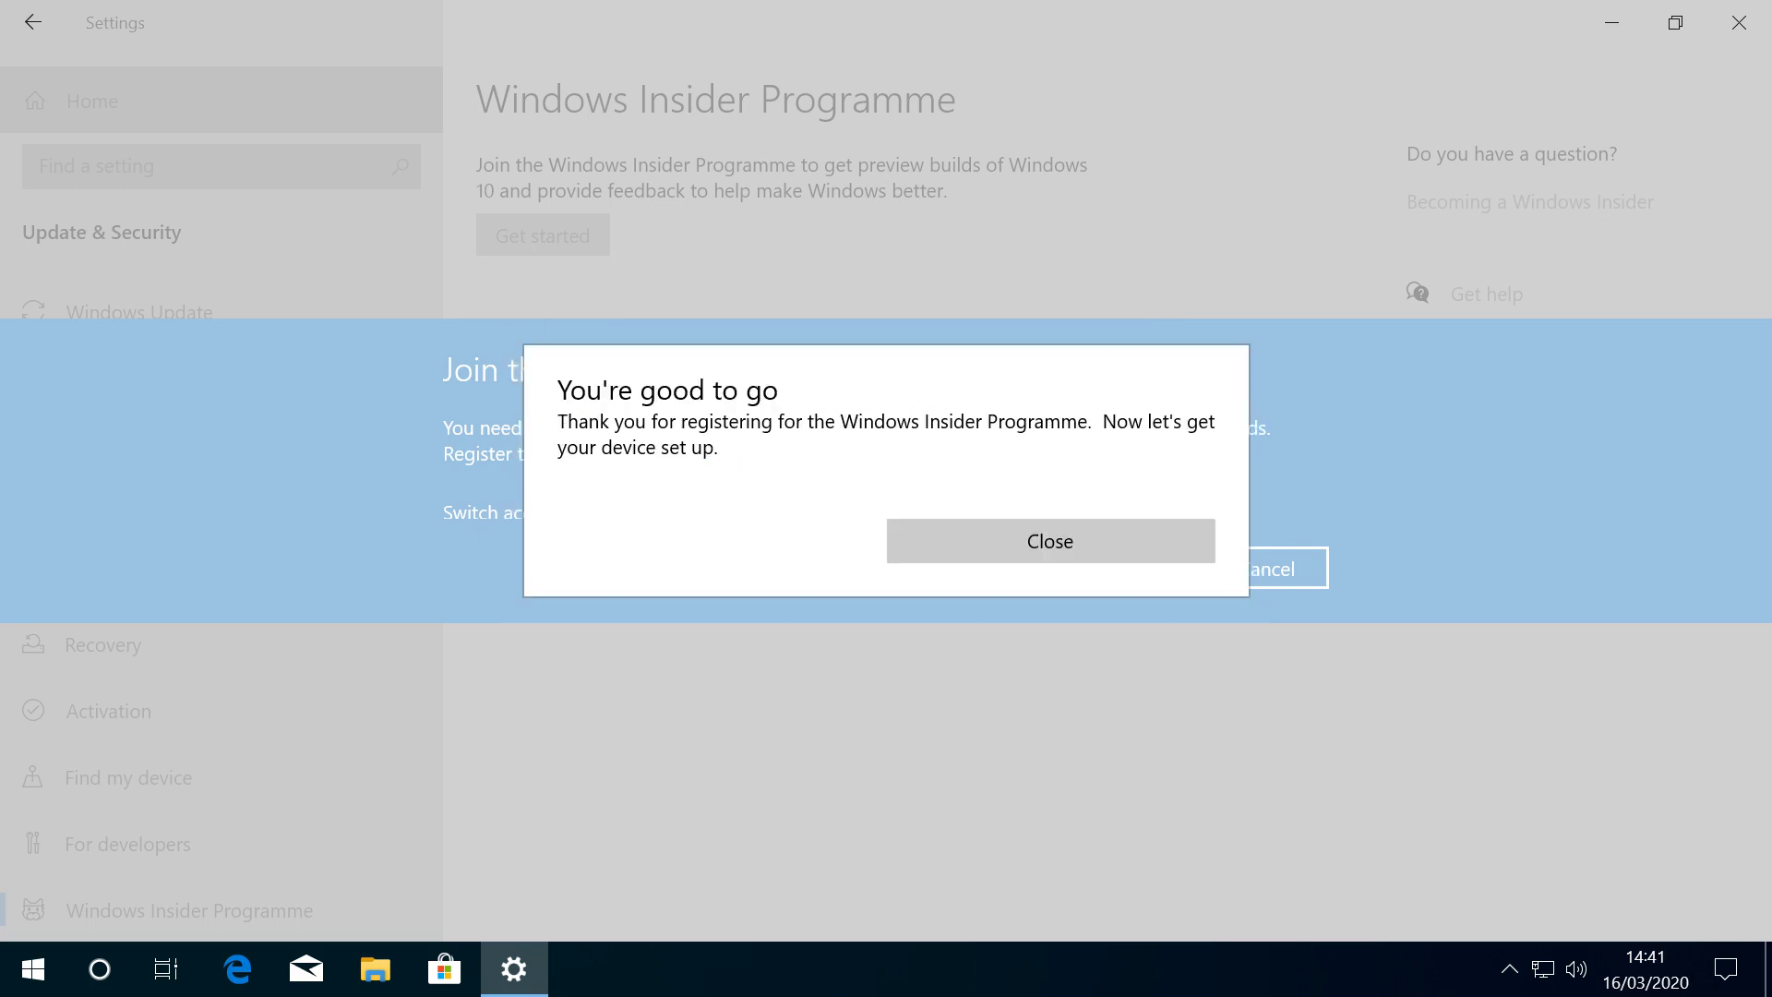
Choose the Slow (Recommended) Insider setting and agree to the participation terms.
key(Return)
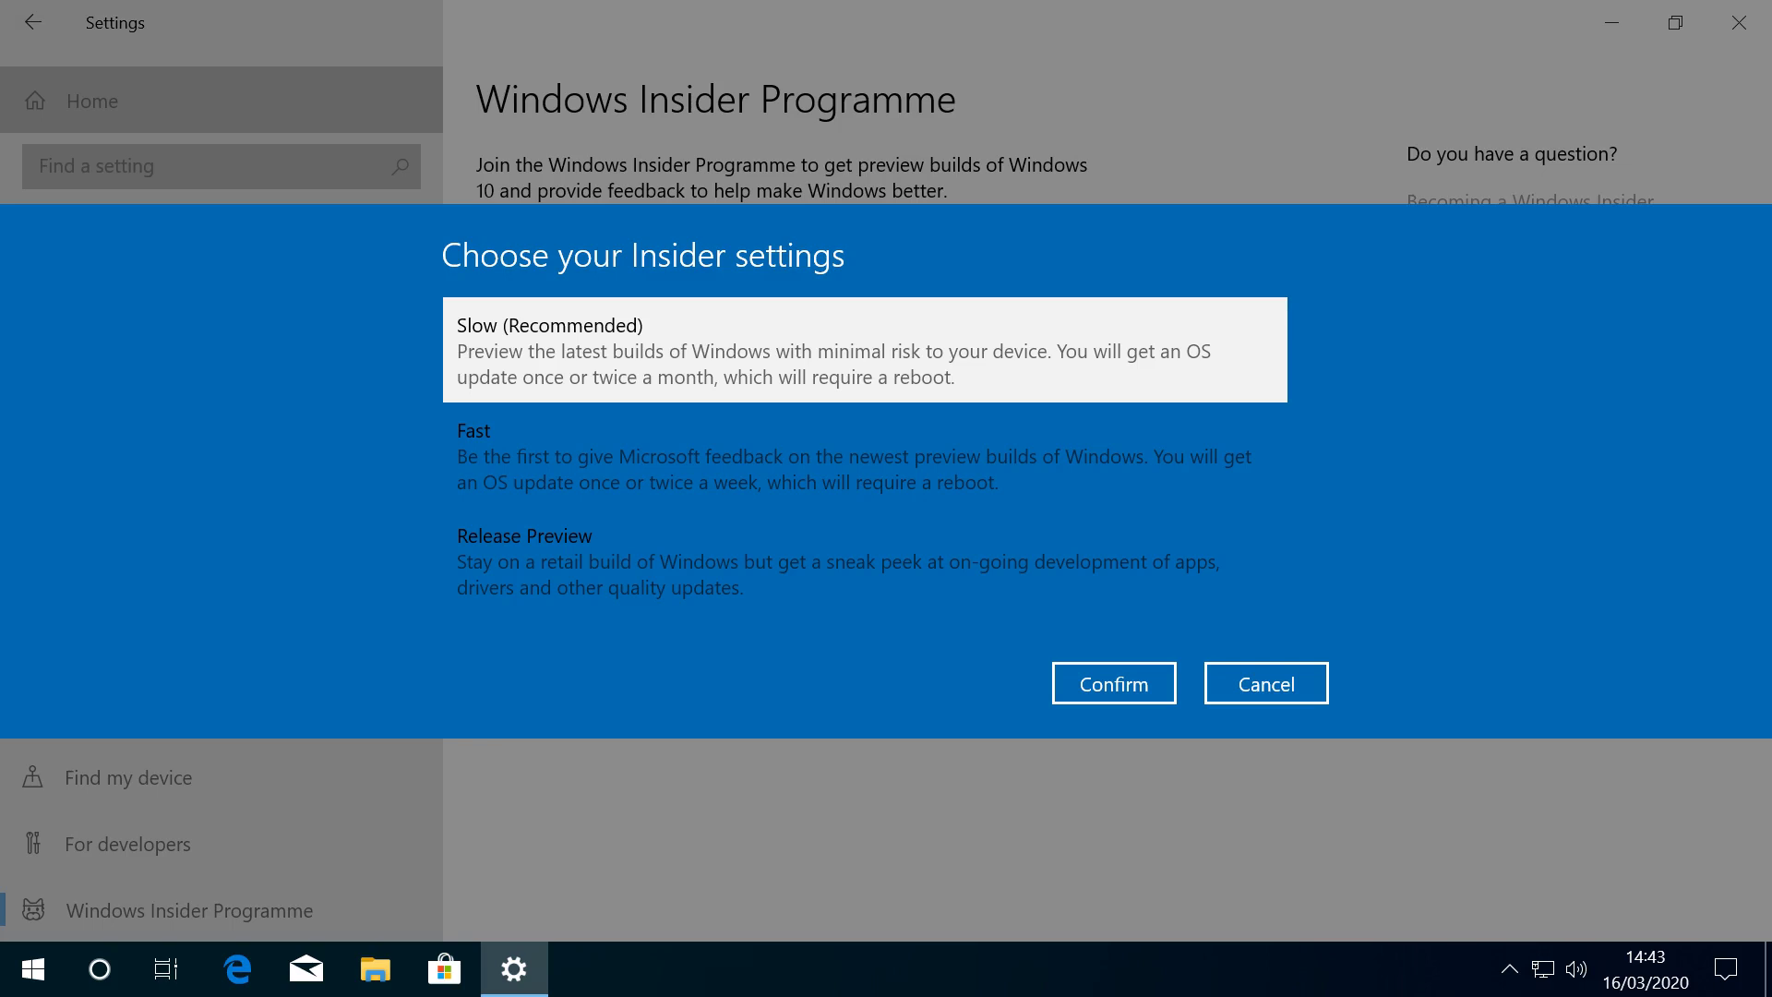
click(865, 455)
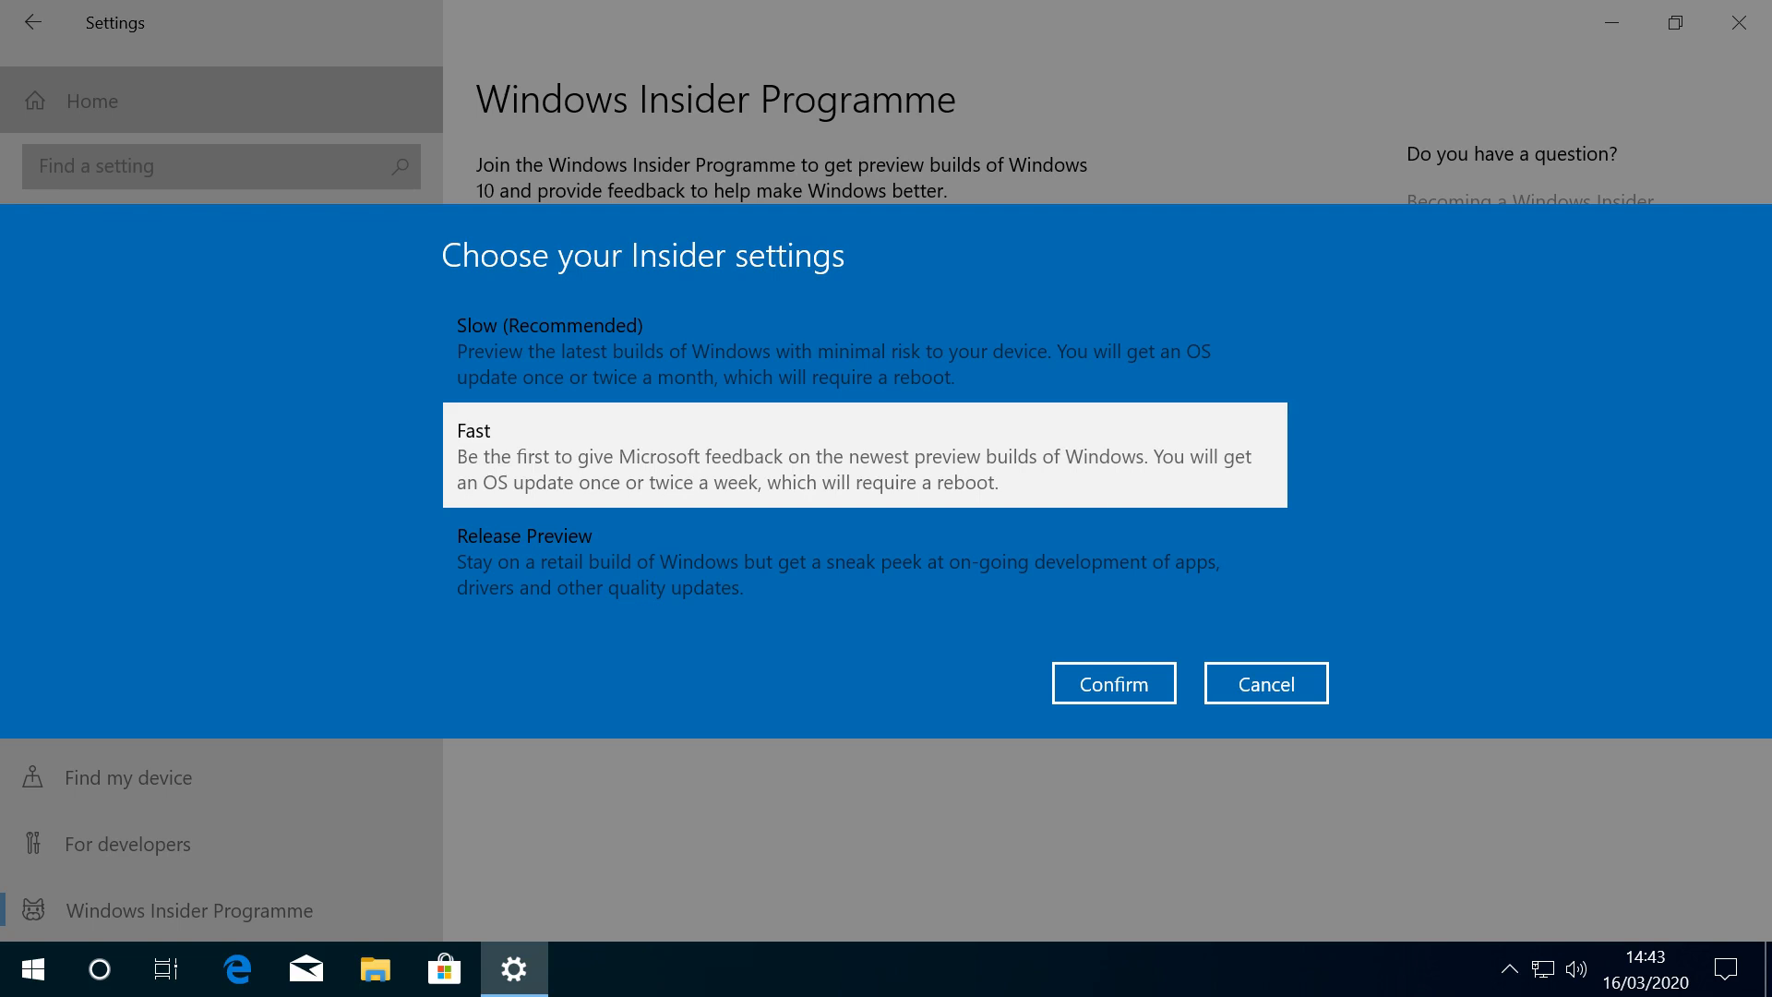
click(864, 559)
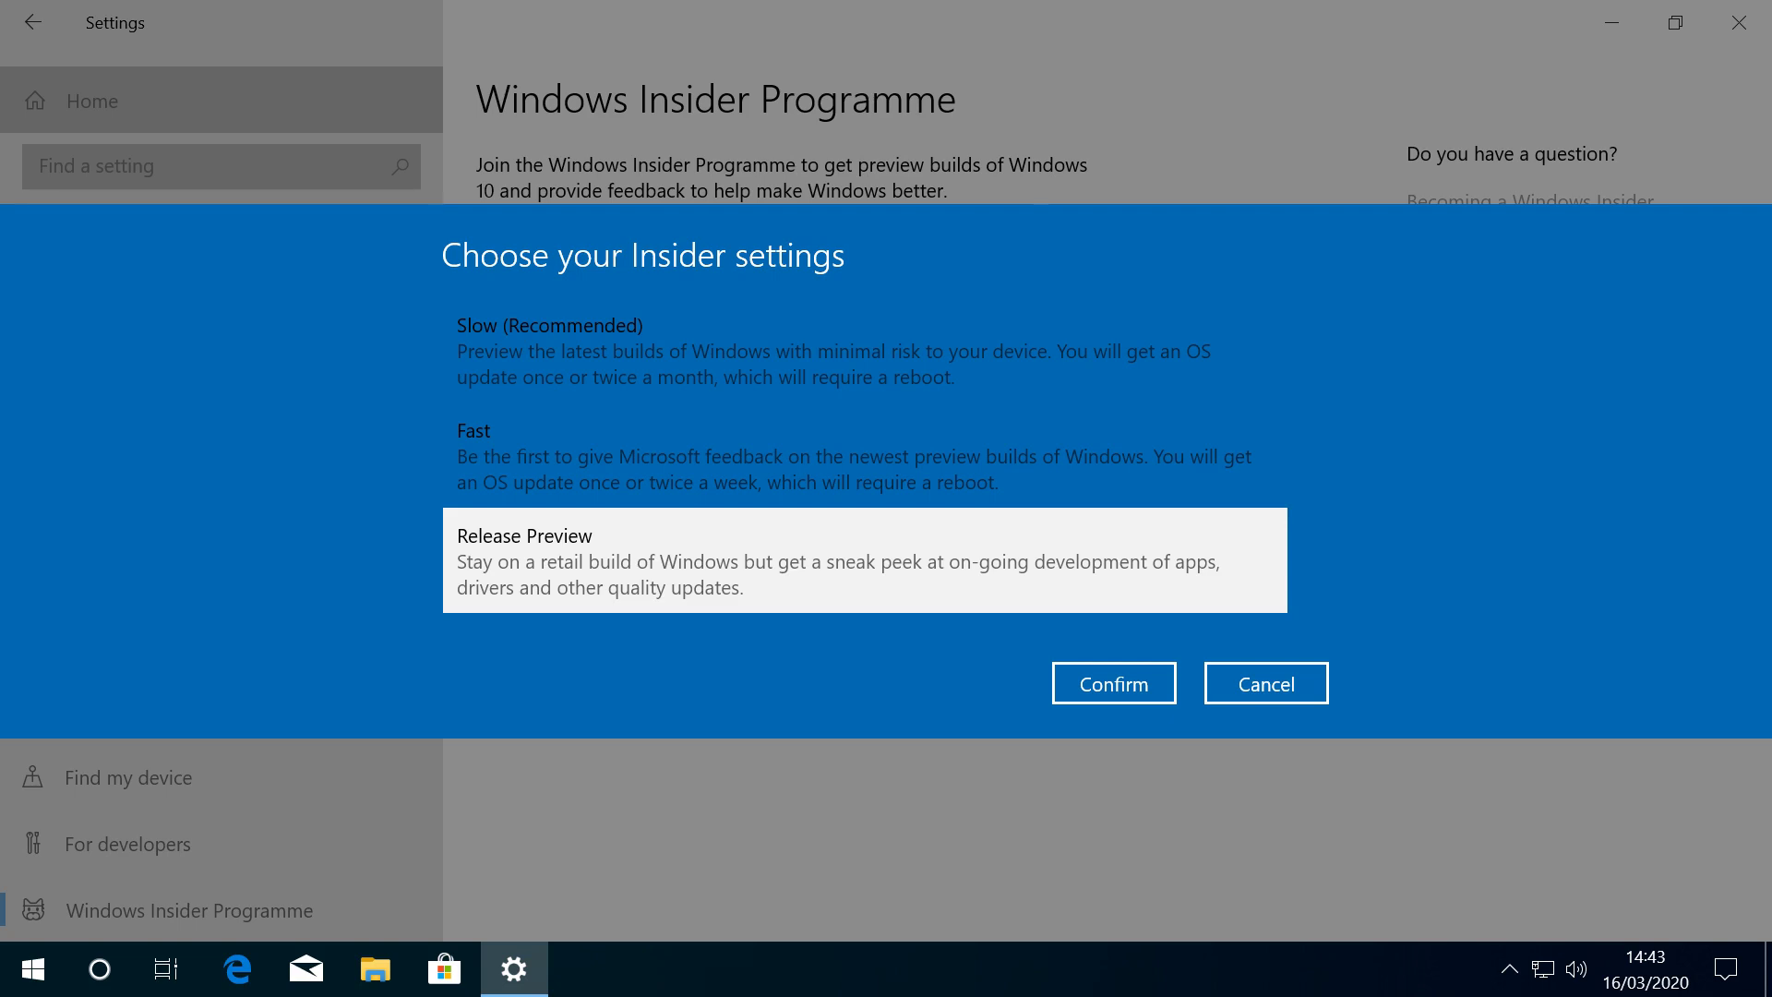
click(865, 348)
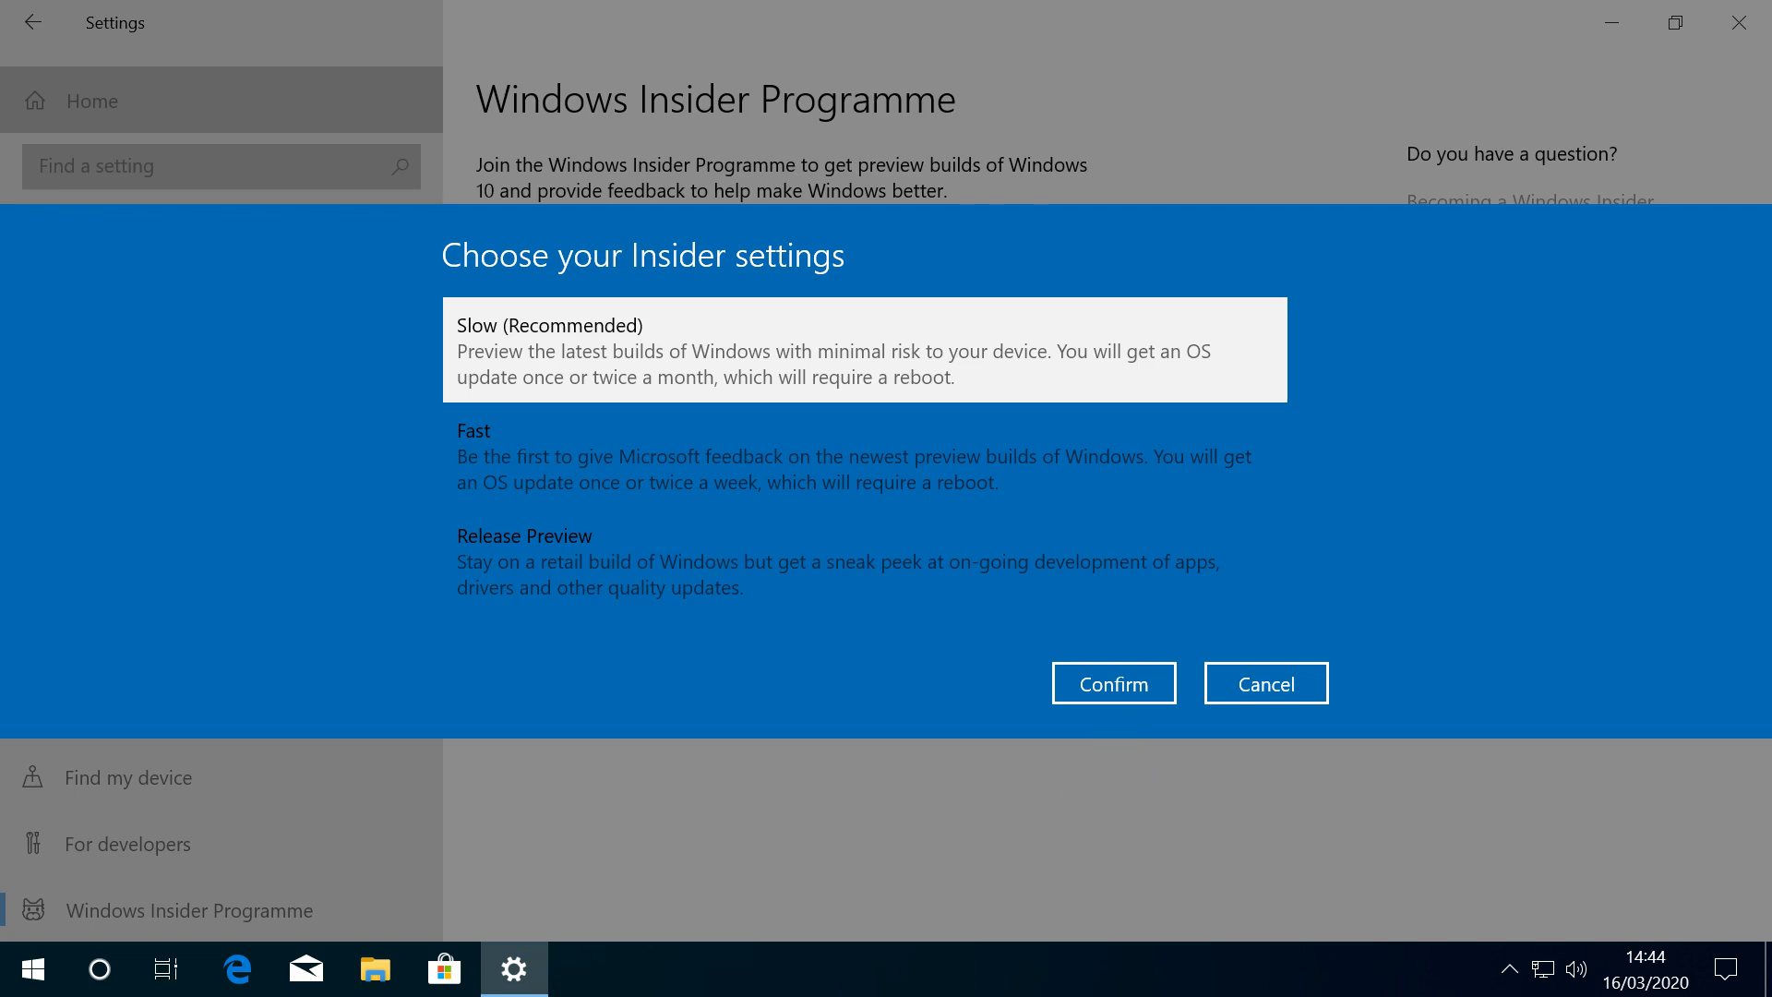
key(Return)
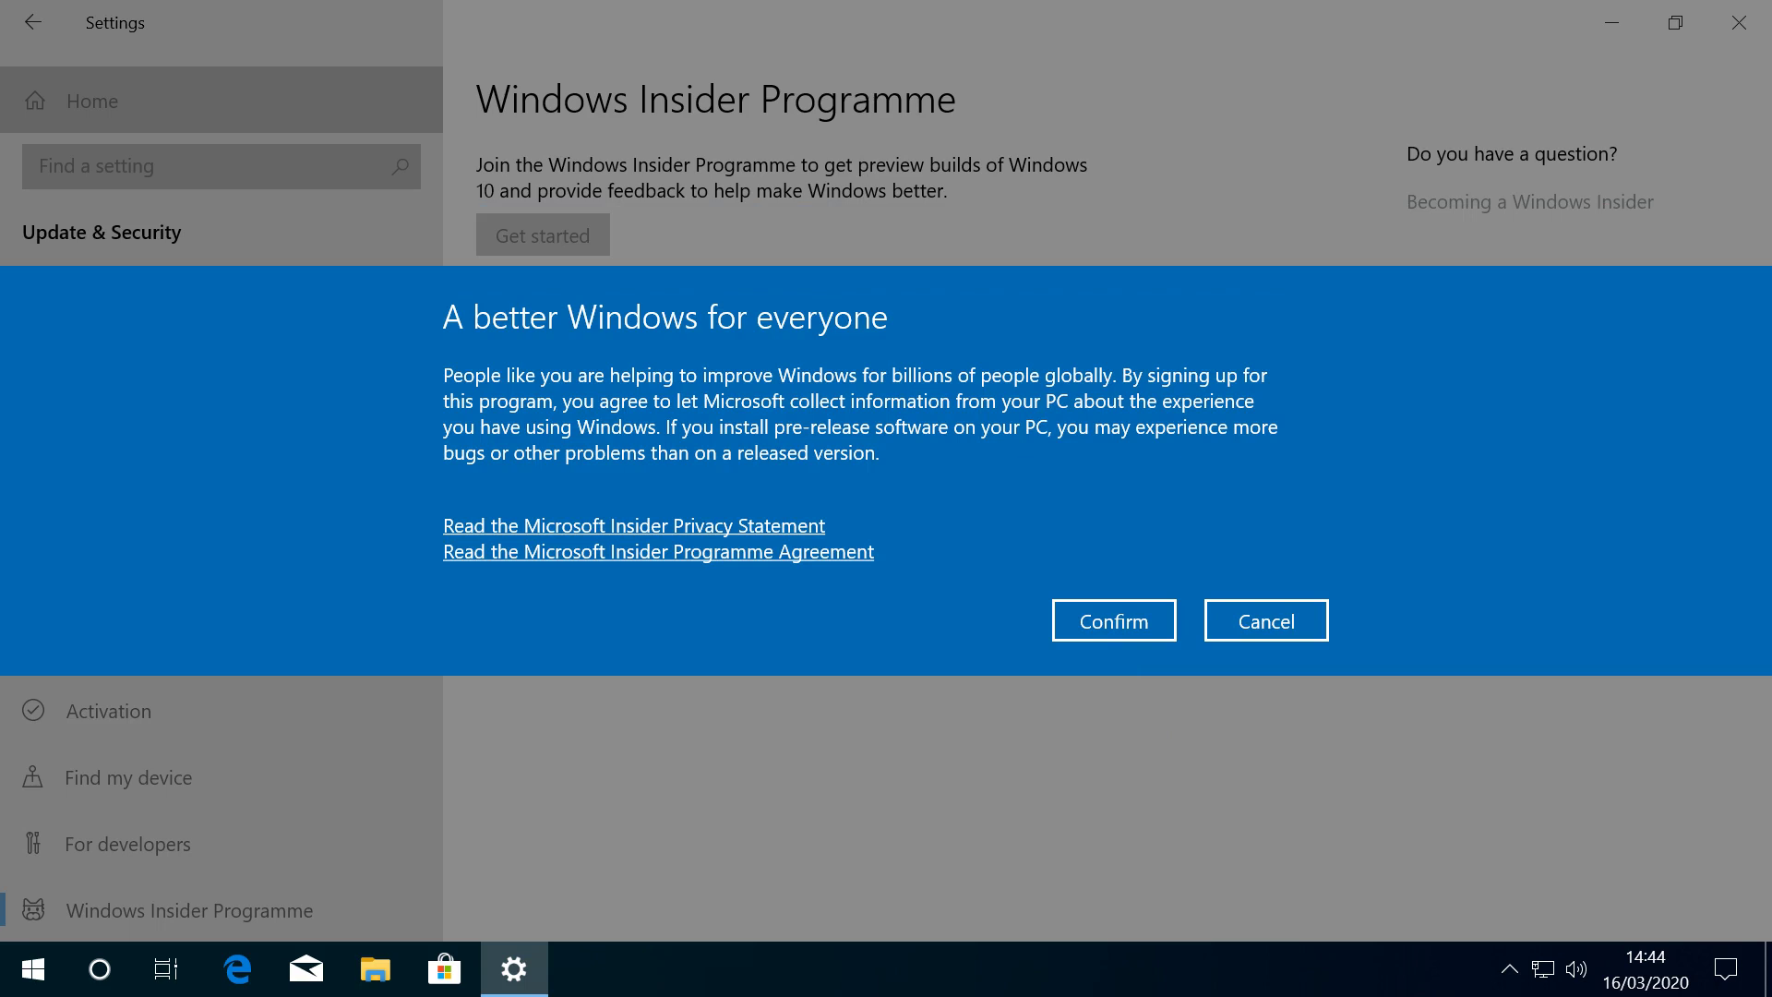
key(Return)
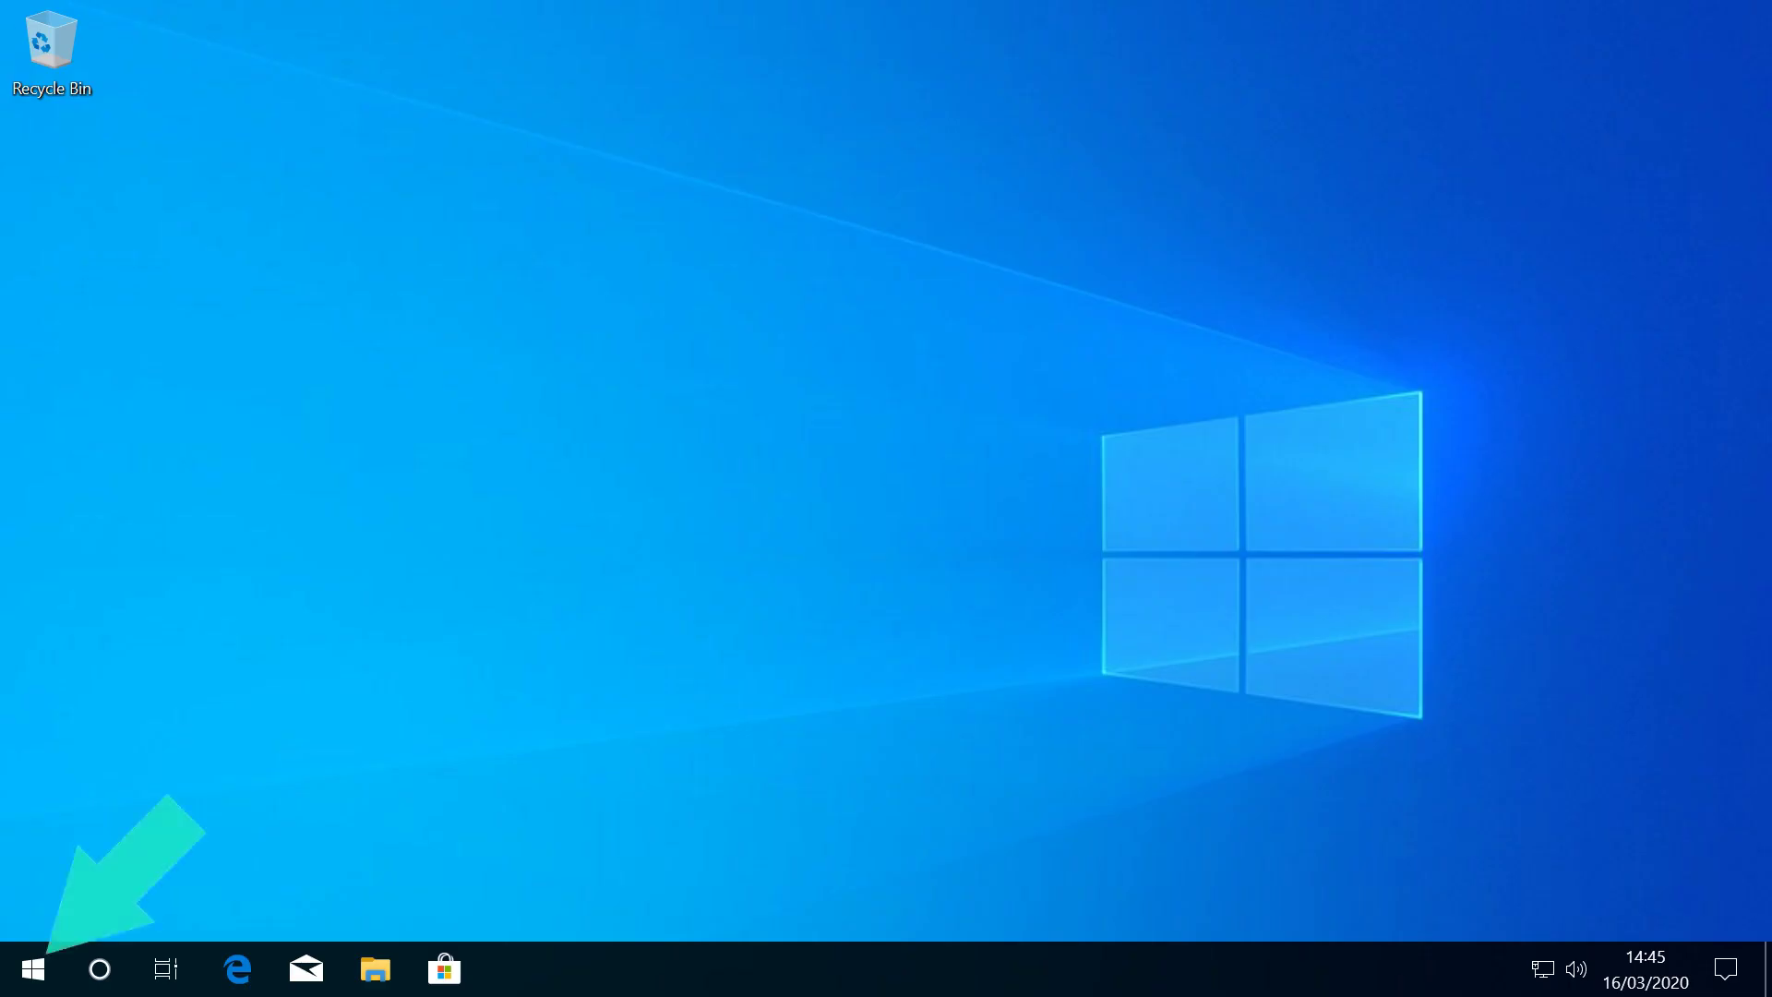
After restarting, reopen Settings on the Update & Security page.
key(super)
key(super+i)
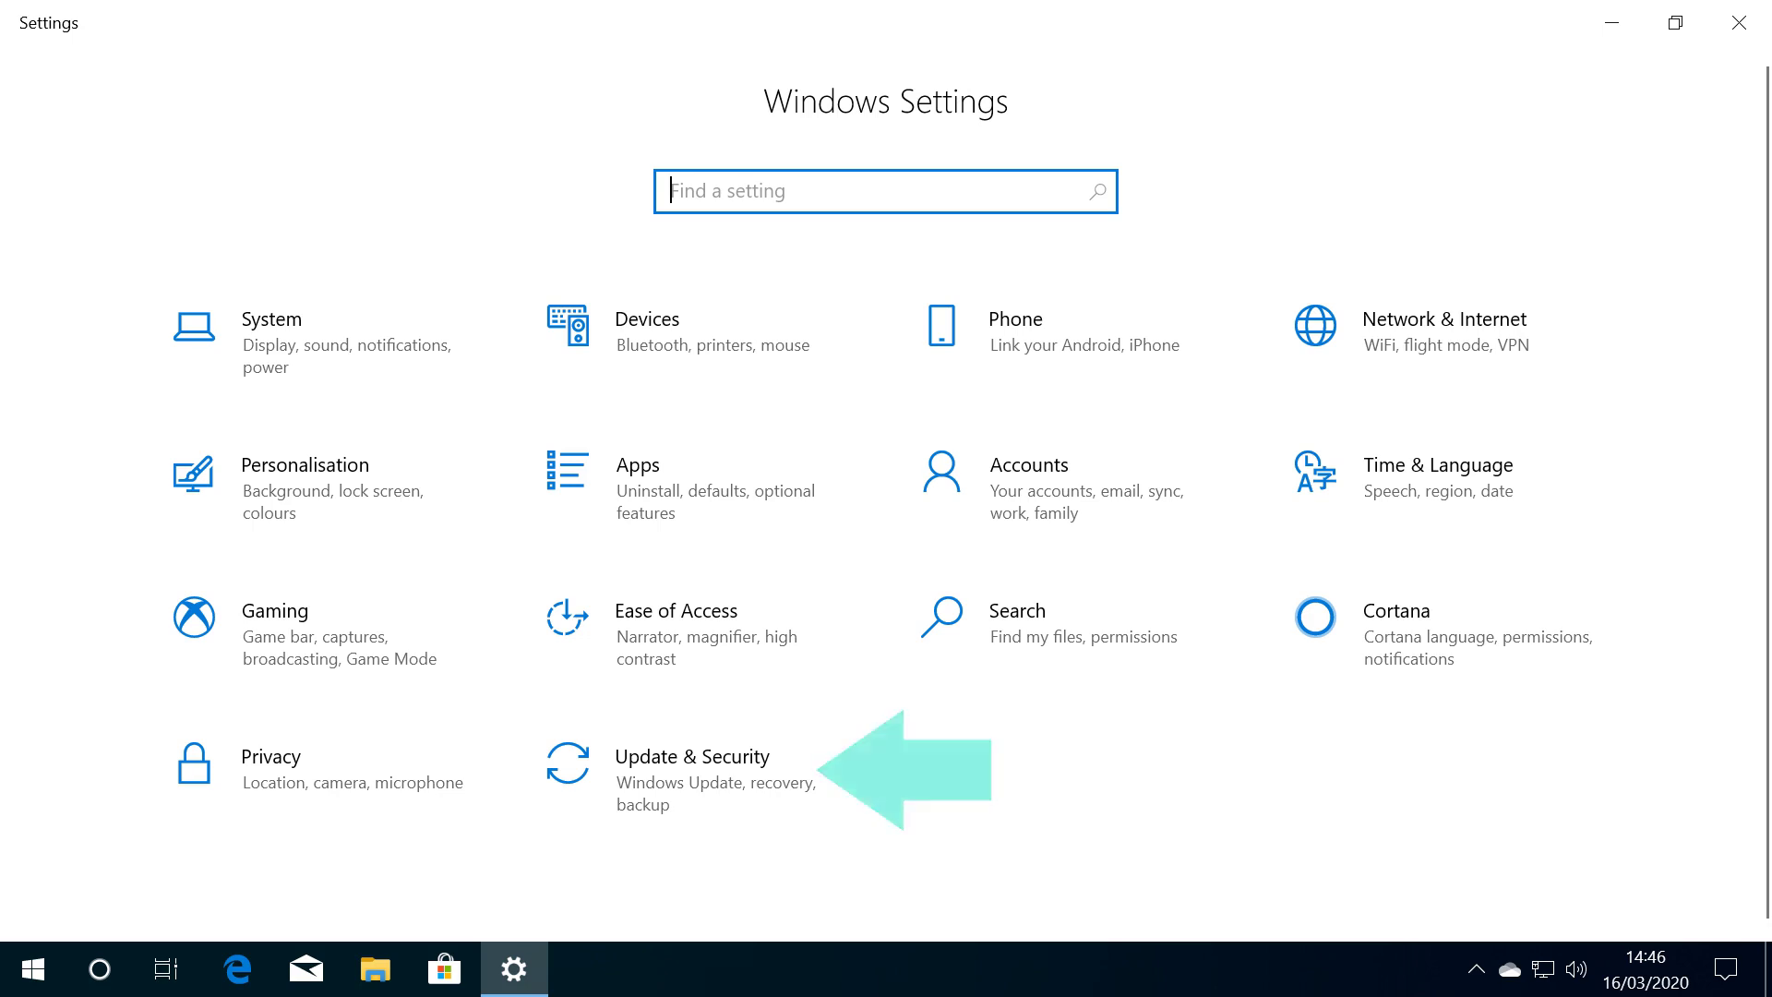
click(691, 769)
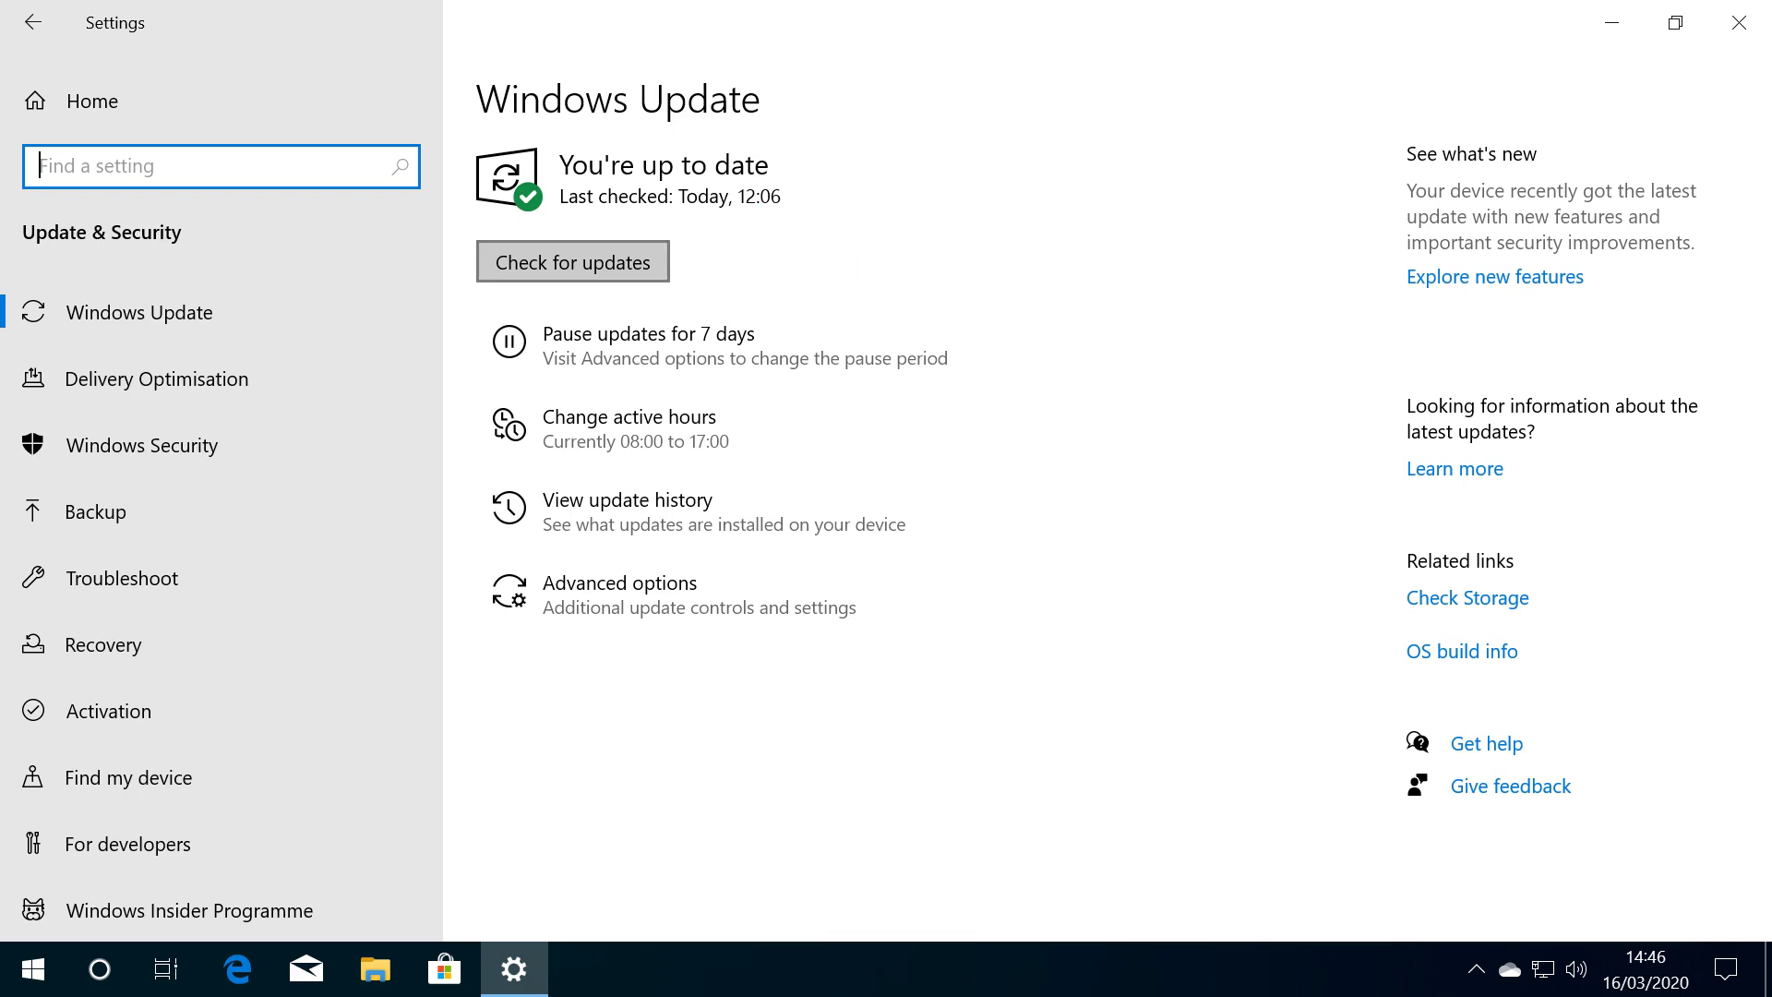
Check for updates so the Windows 10 version 2004 feature update starts installing.
click(572, 262)
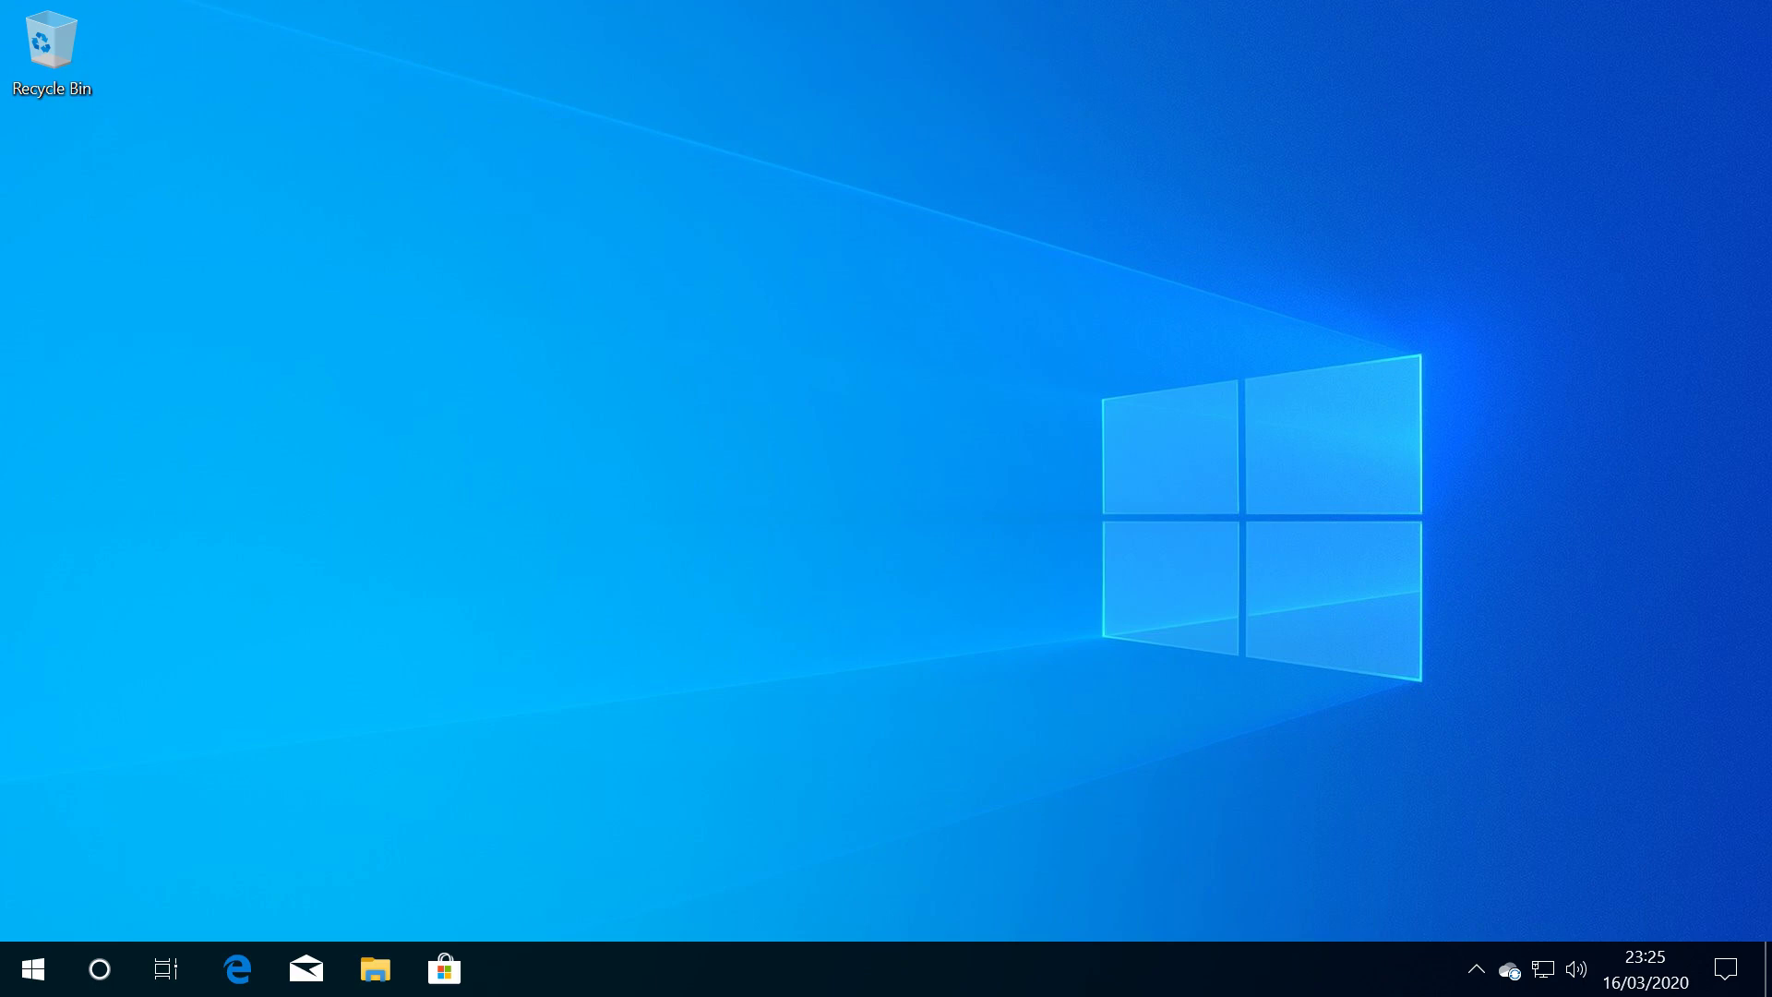
Run winver to confirm Windows is now Version 2004 (OS Build 19041.153).
key(super)
text(winver)
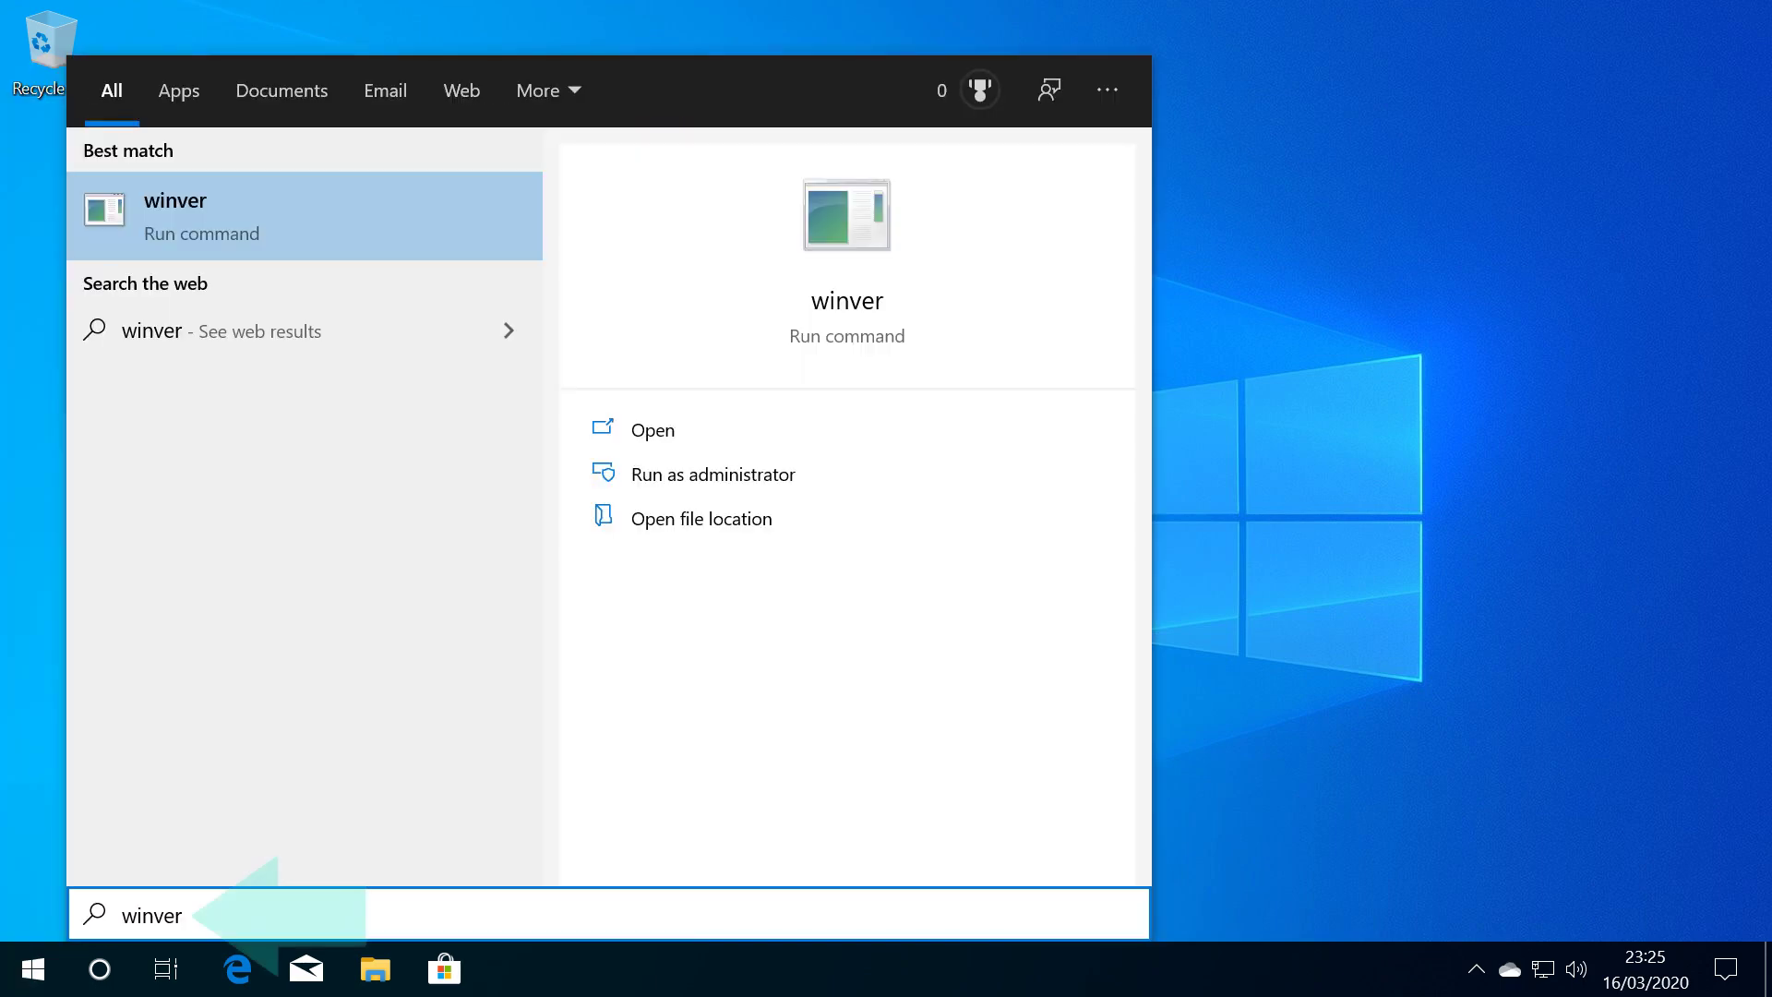
key(Return)
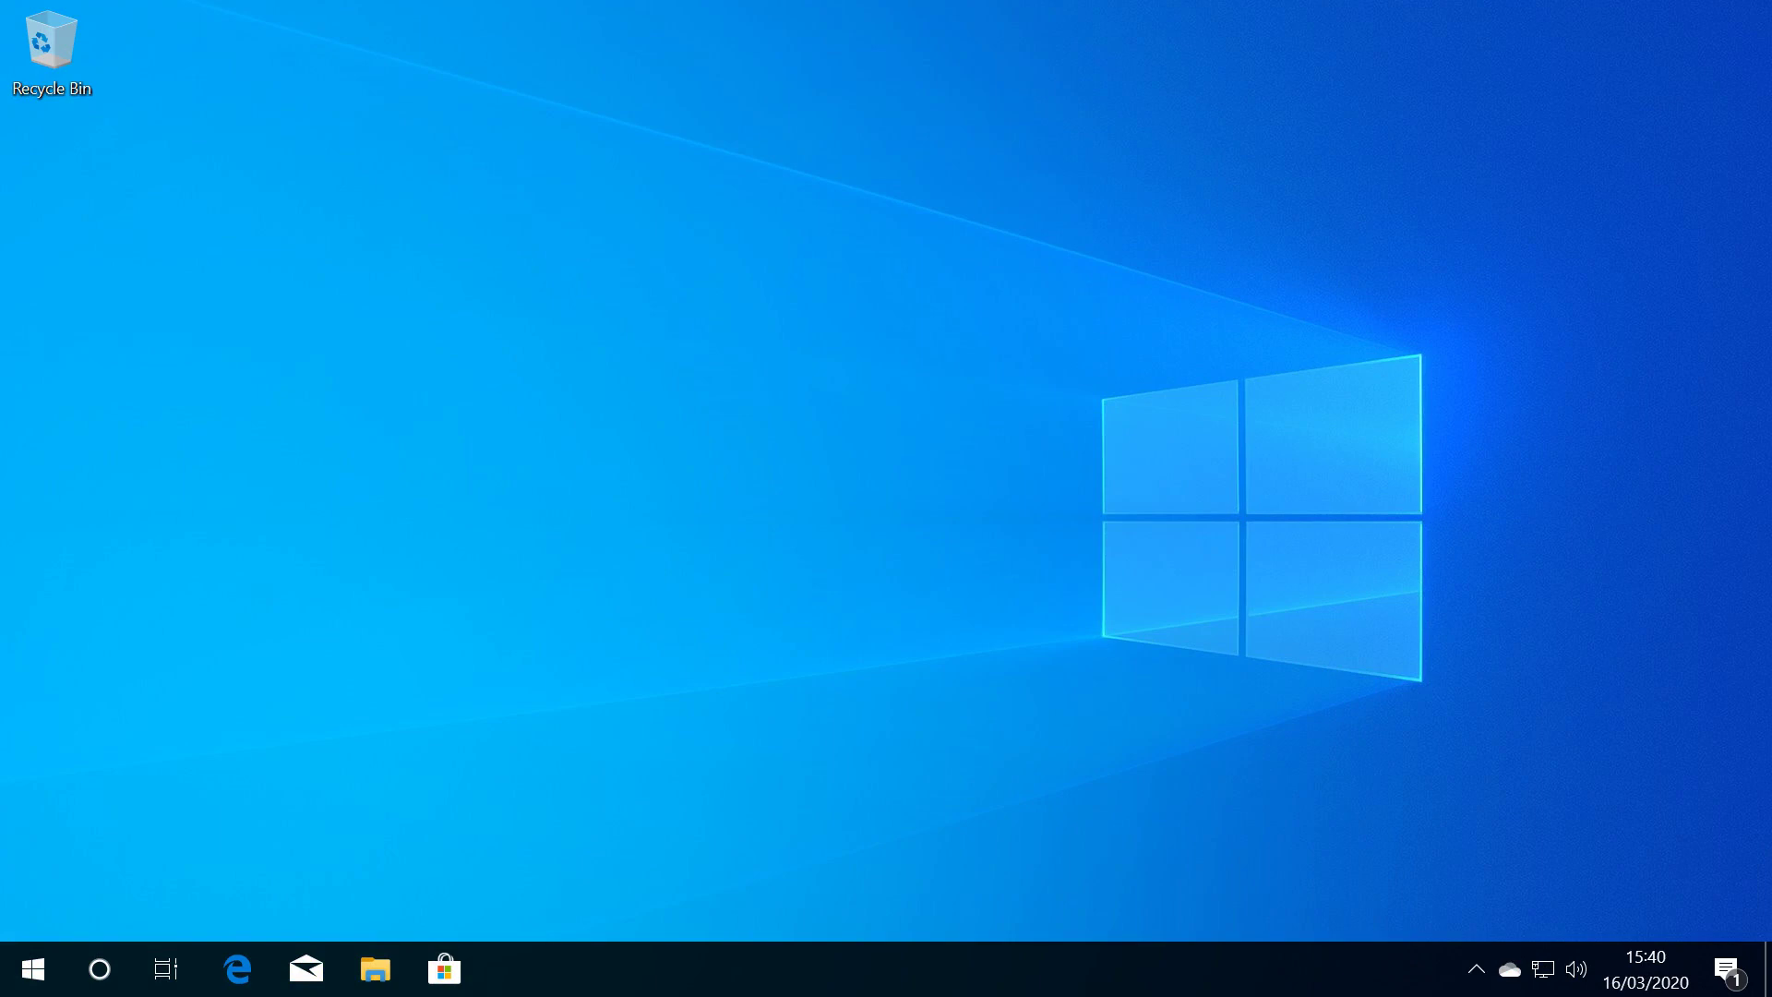
Switch the Windows Insider Programme channel to Release Preview in Update & Security.
key(super)
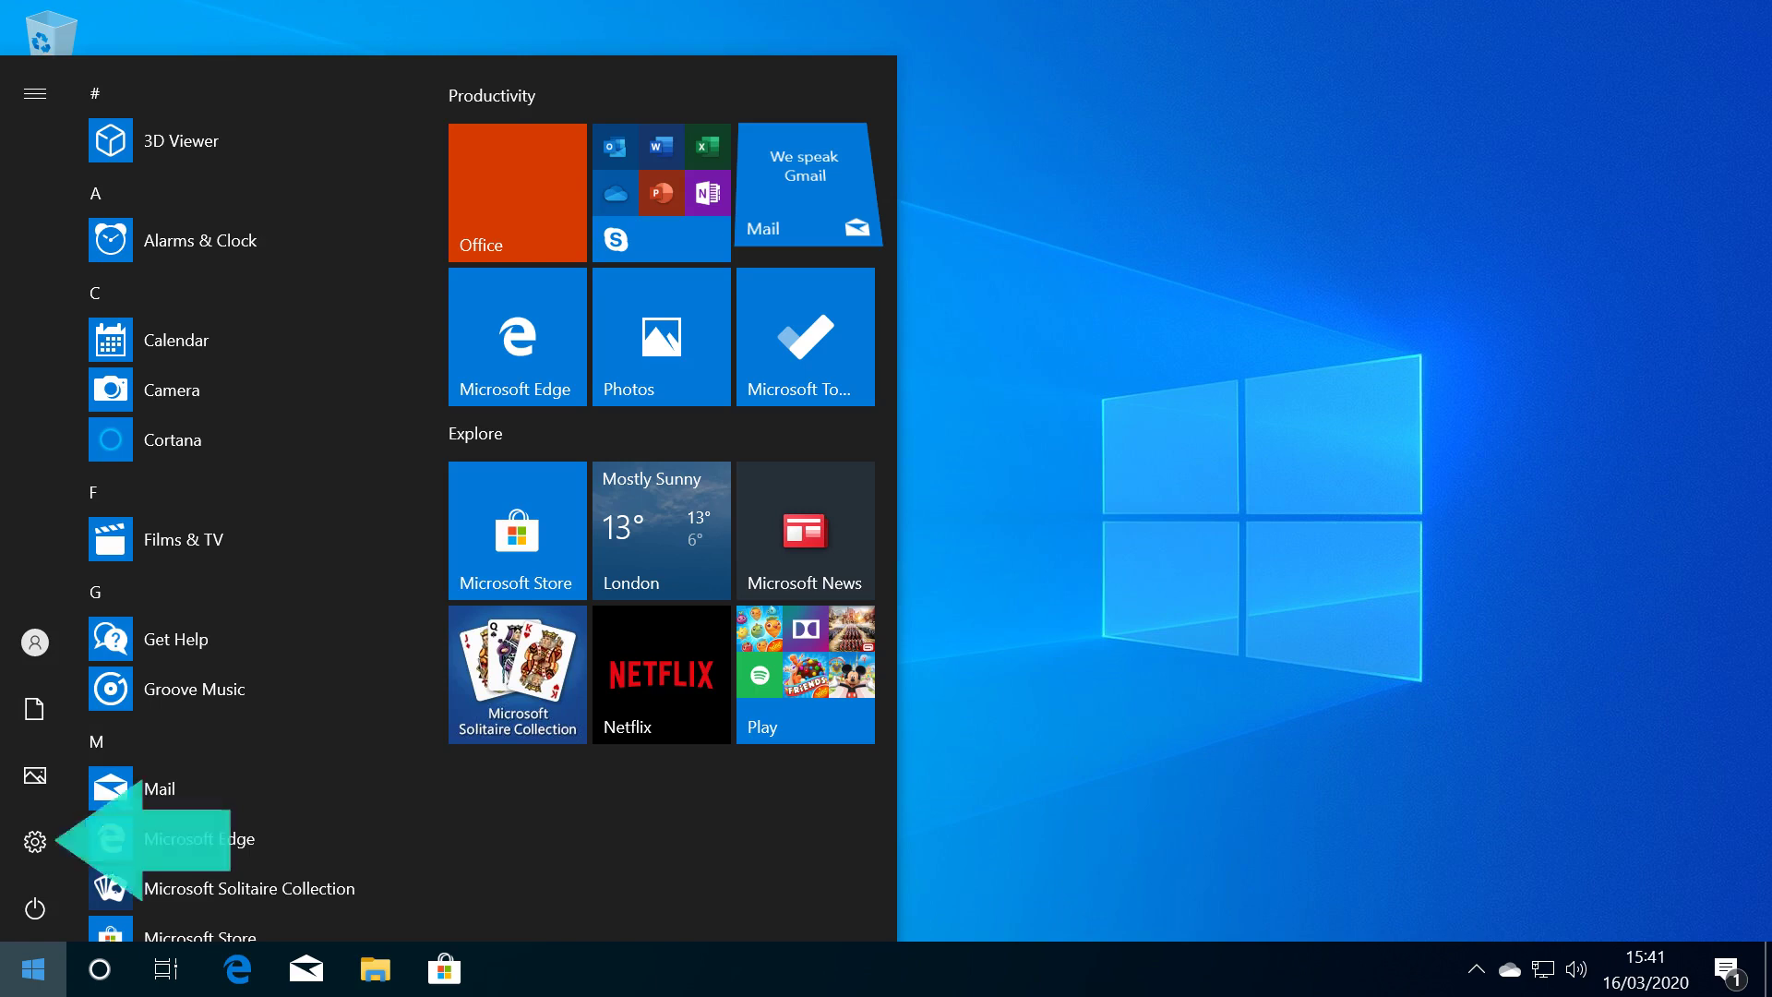
key(super+i)
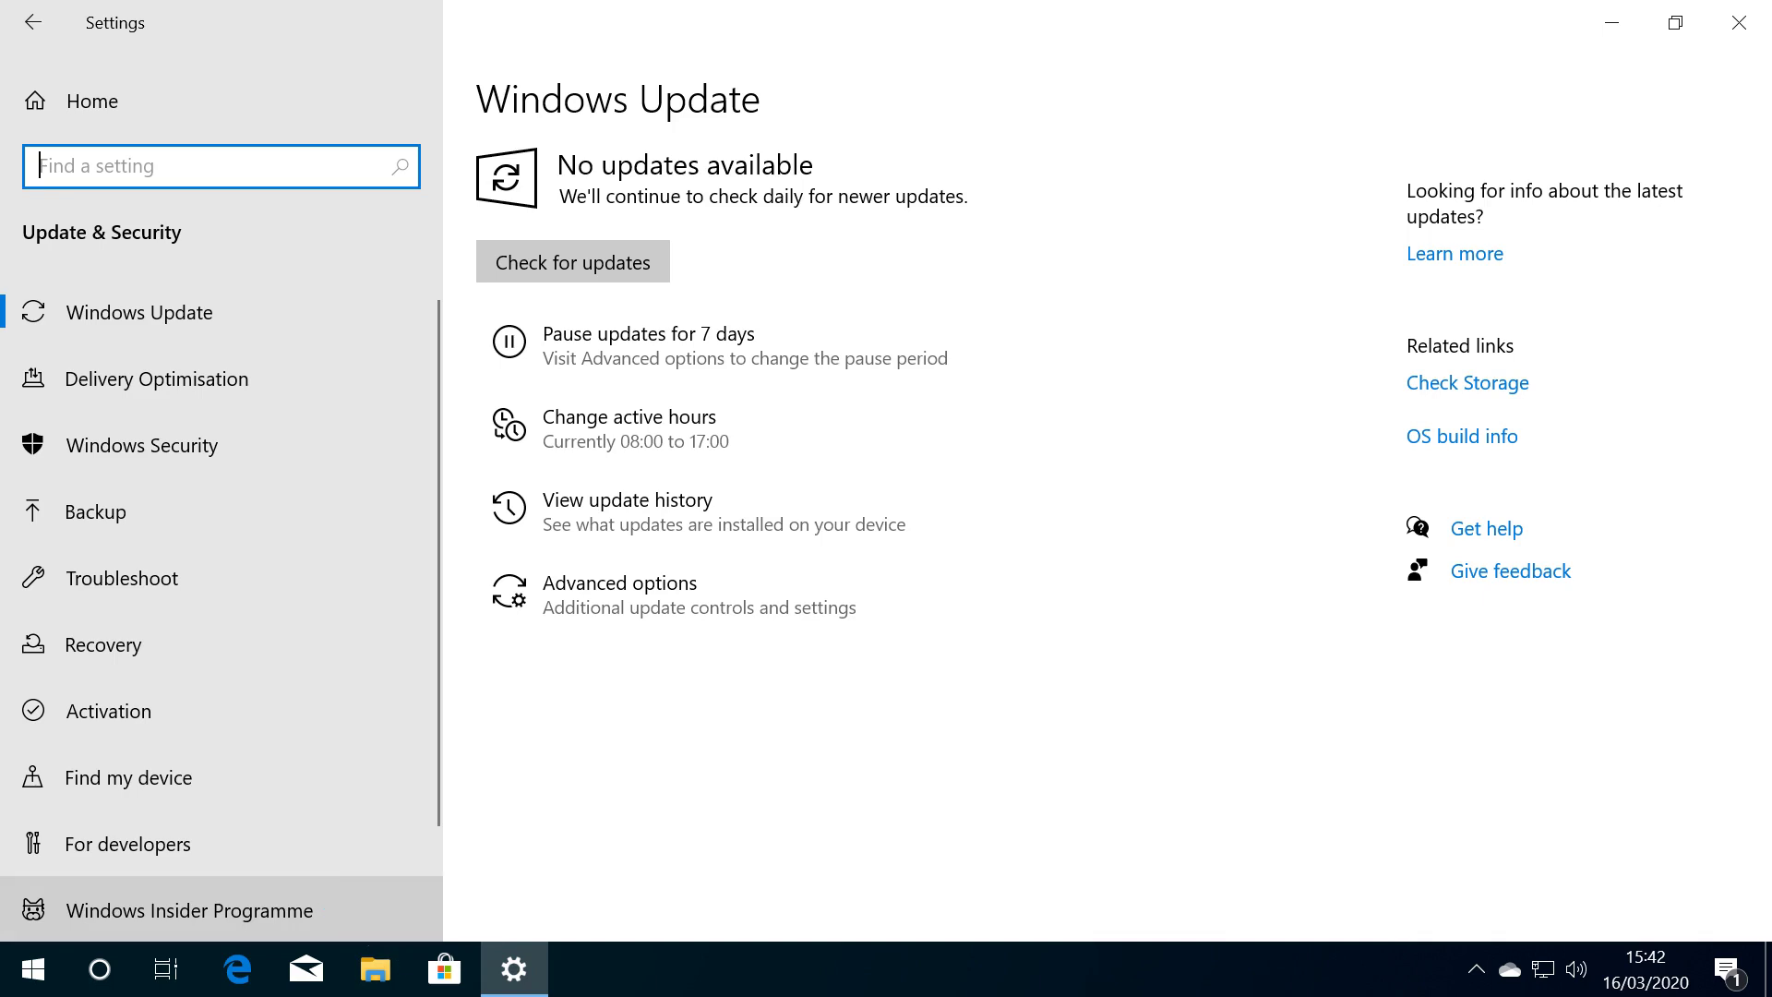
click(189, 910)
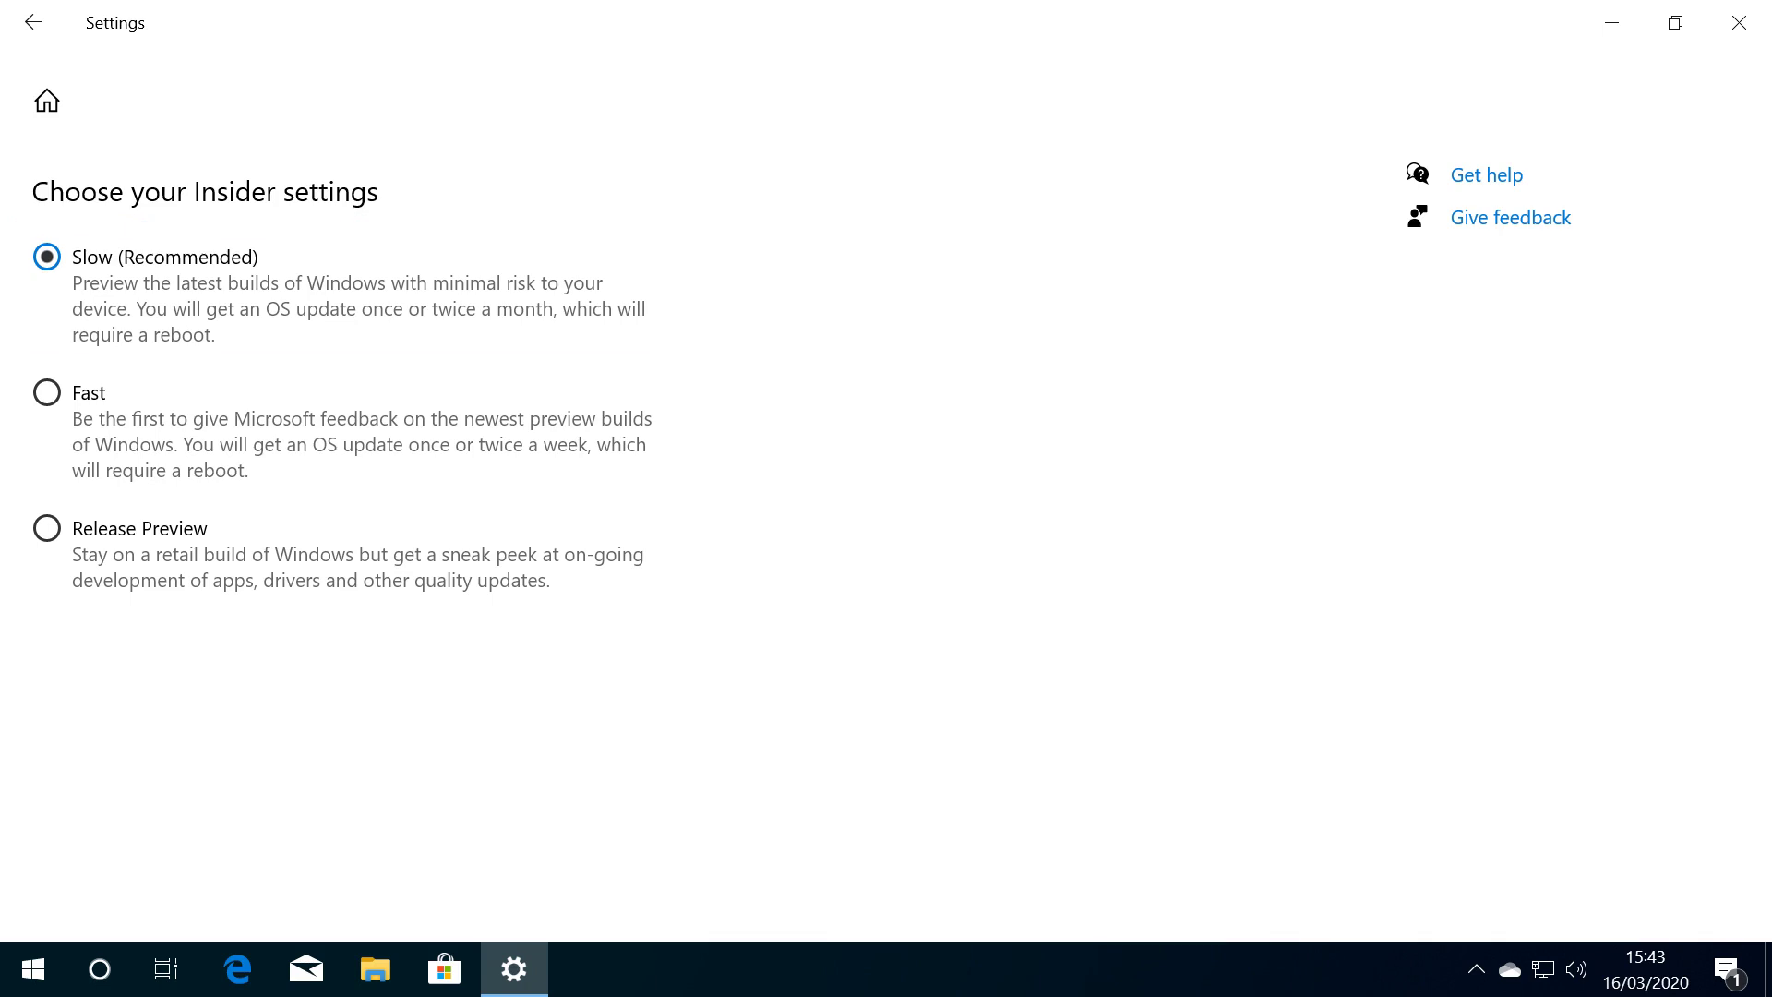
click(47, 528)
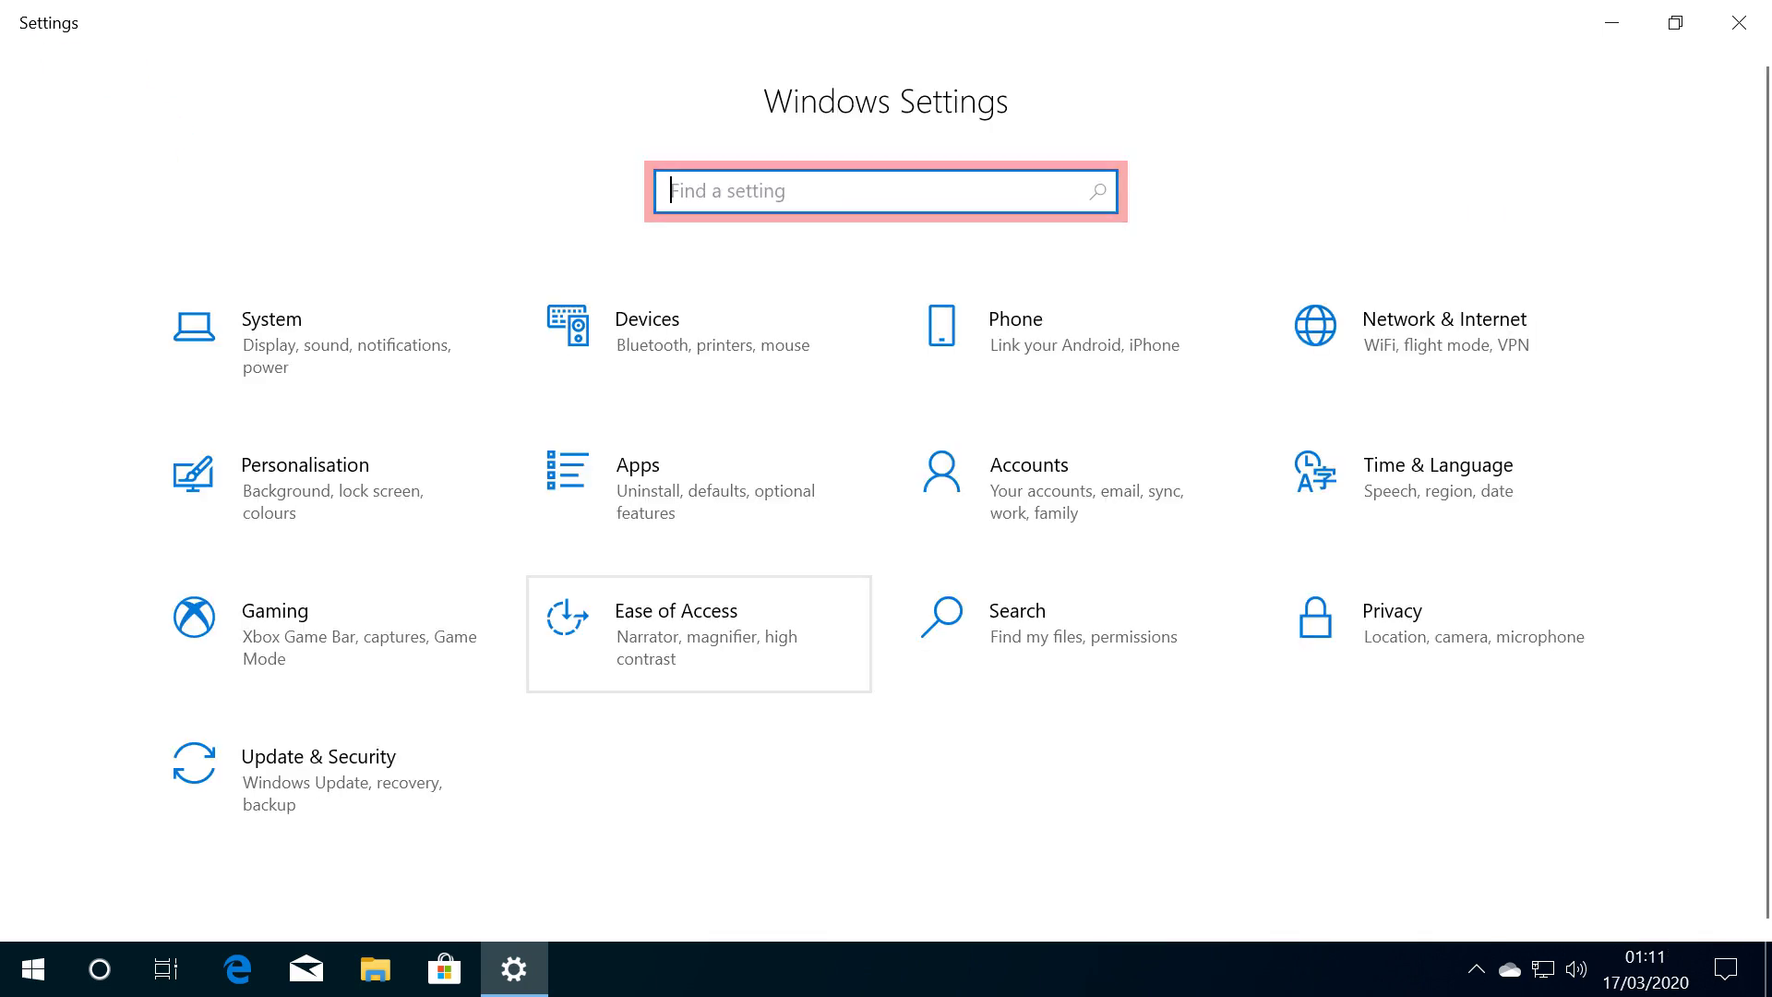
Search 'diag' to reach Diagnostics & feedback and select Basic diagnostic data.
text(diag)
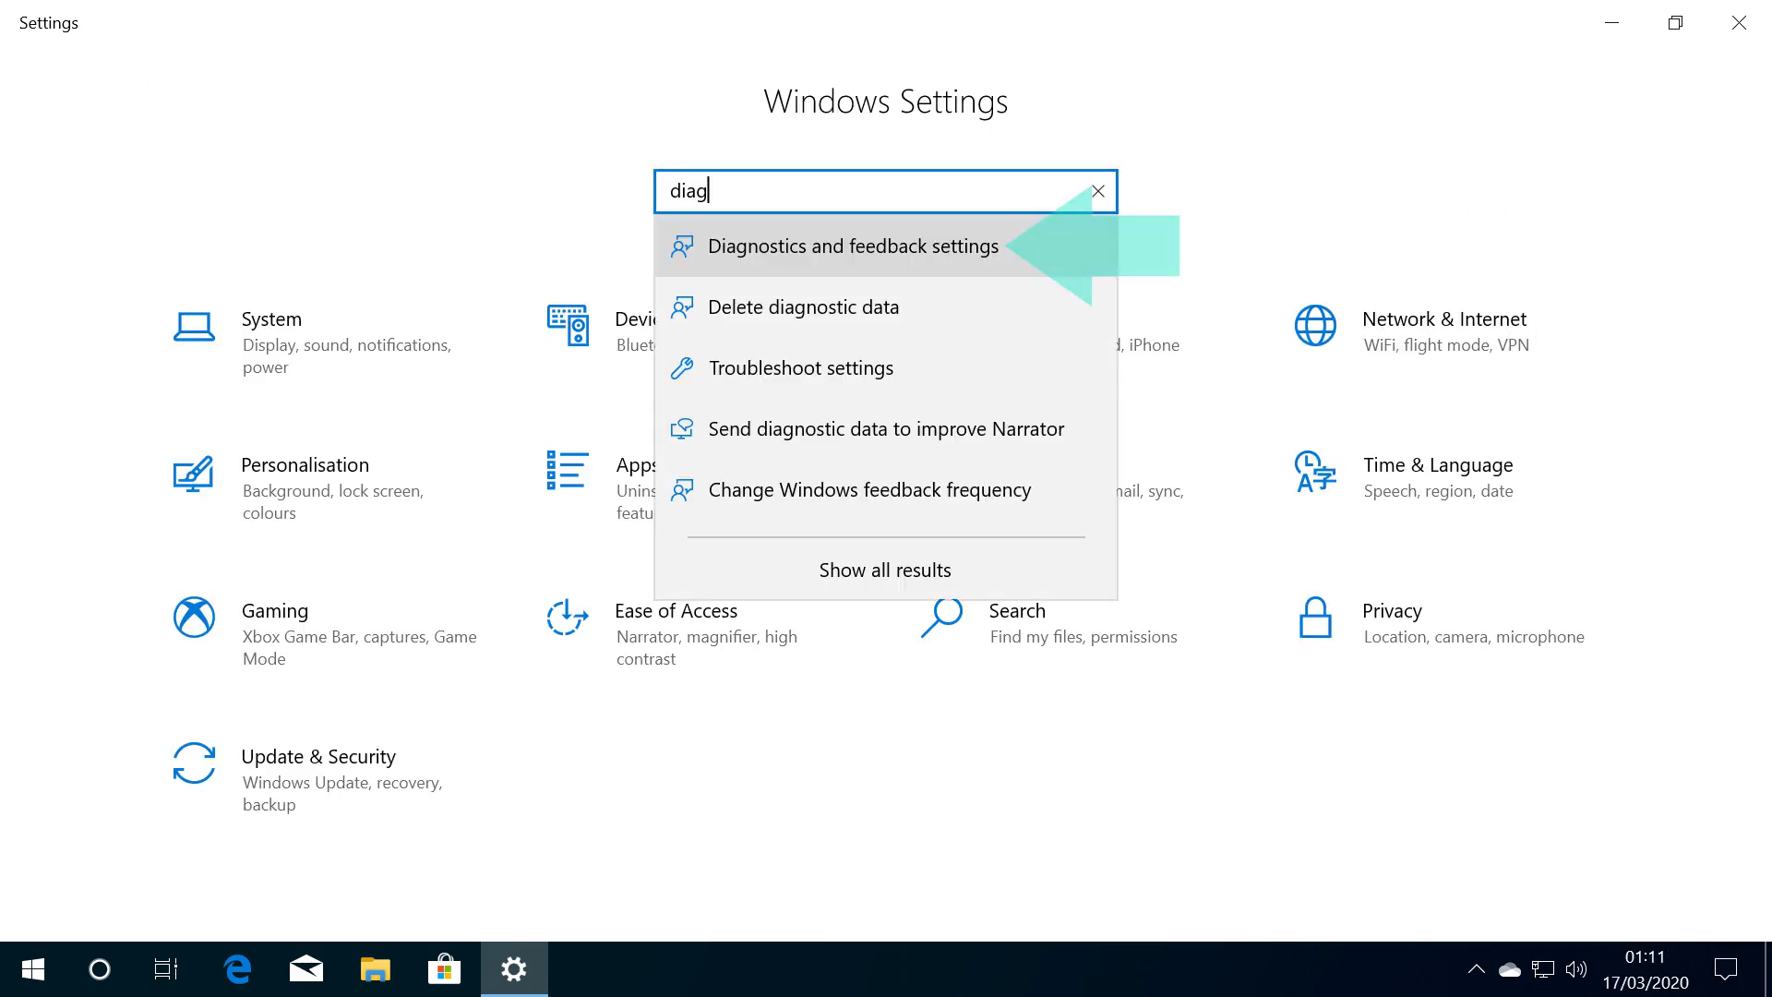
key(Return)
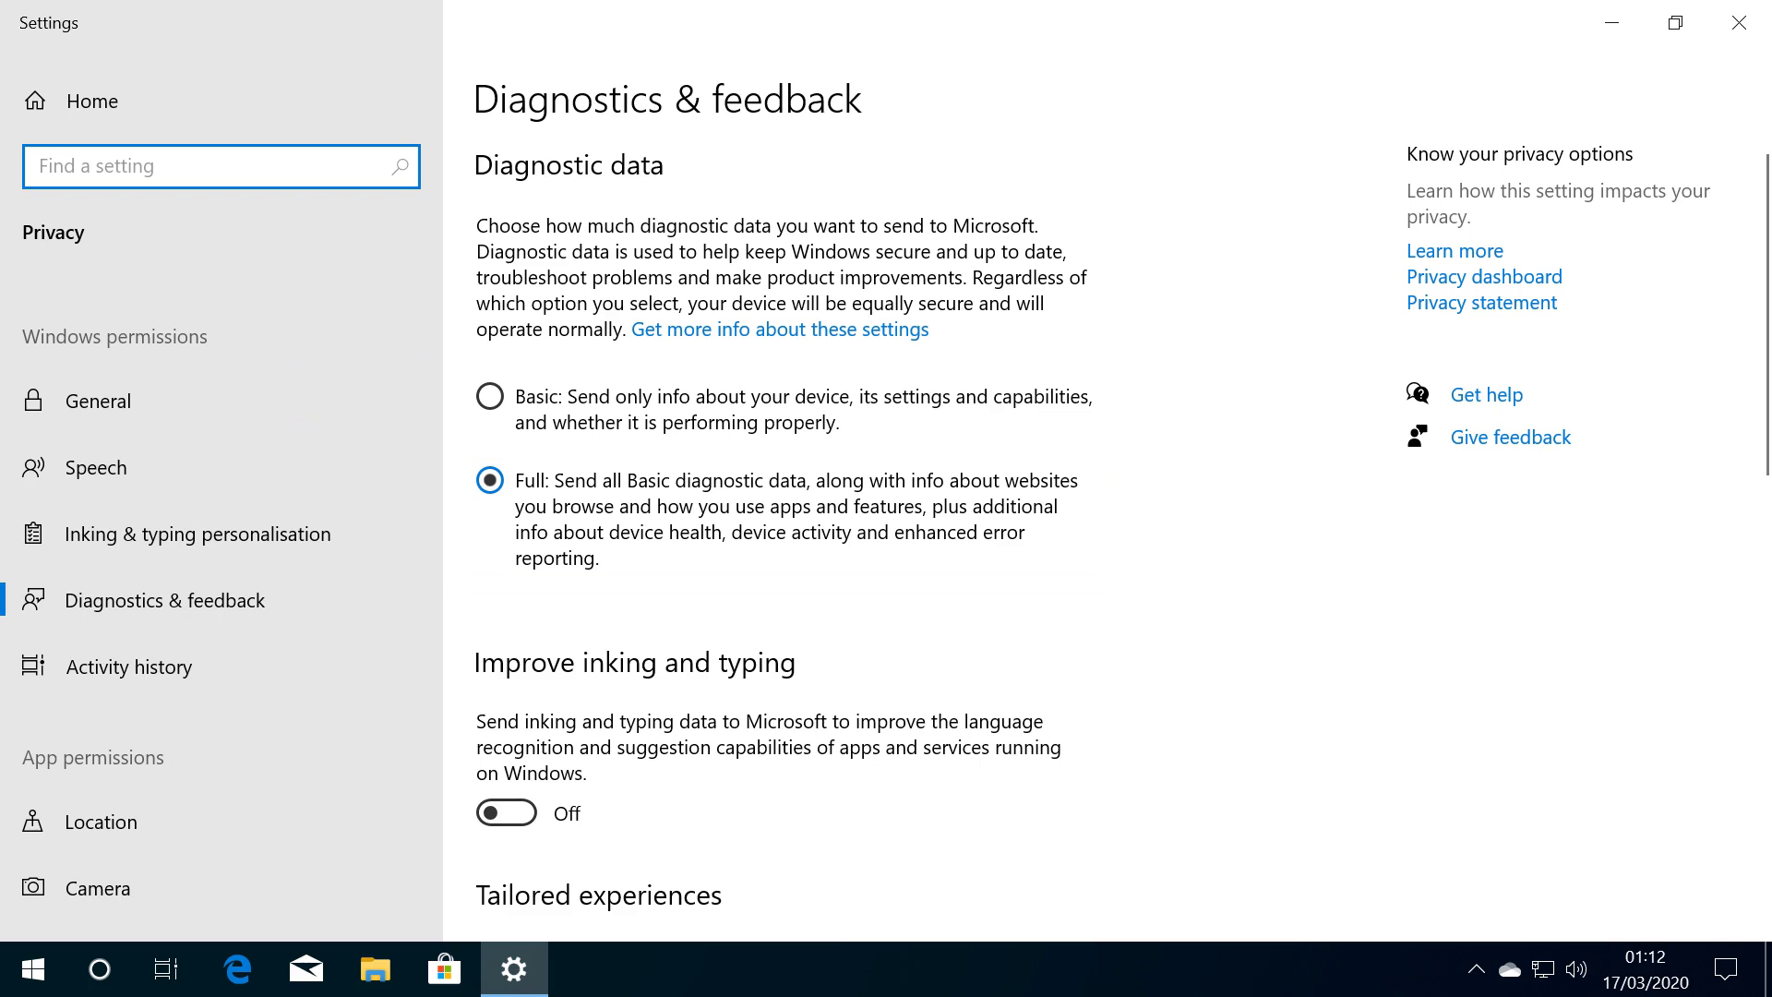
click(490, 396)
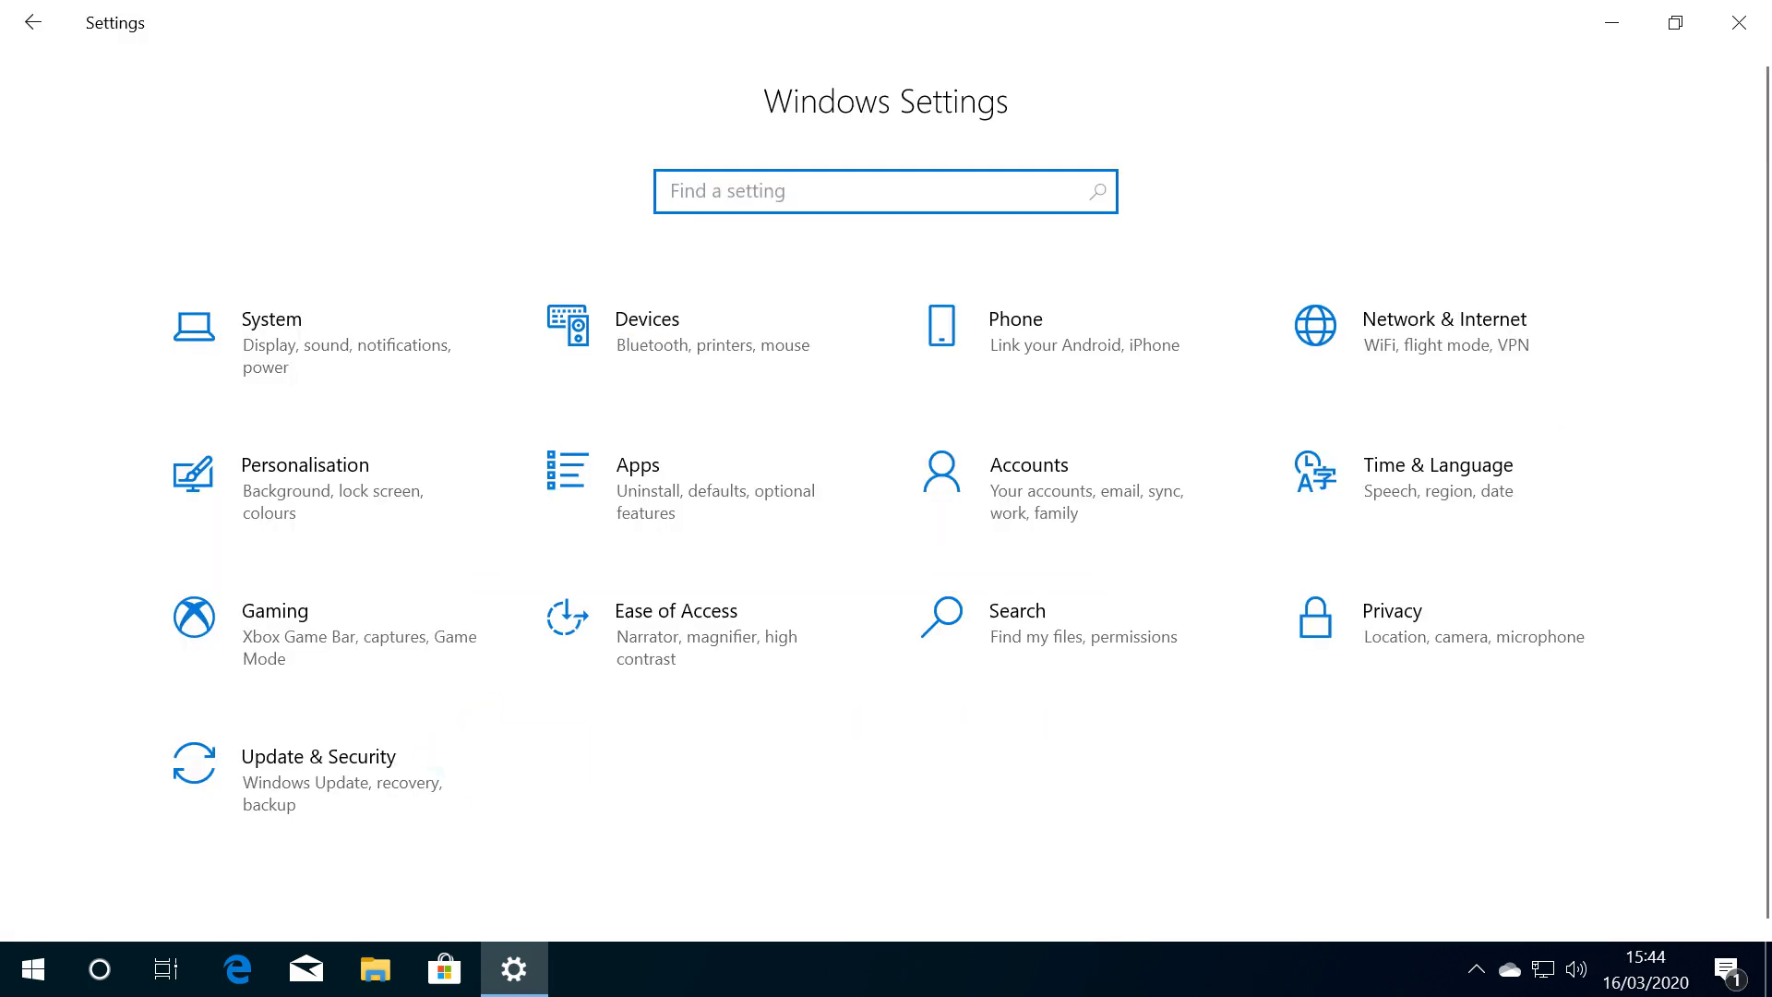
Check for updates again under Update & Security, finding the device up to date.
click(318, 756)
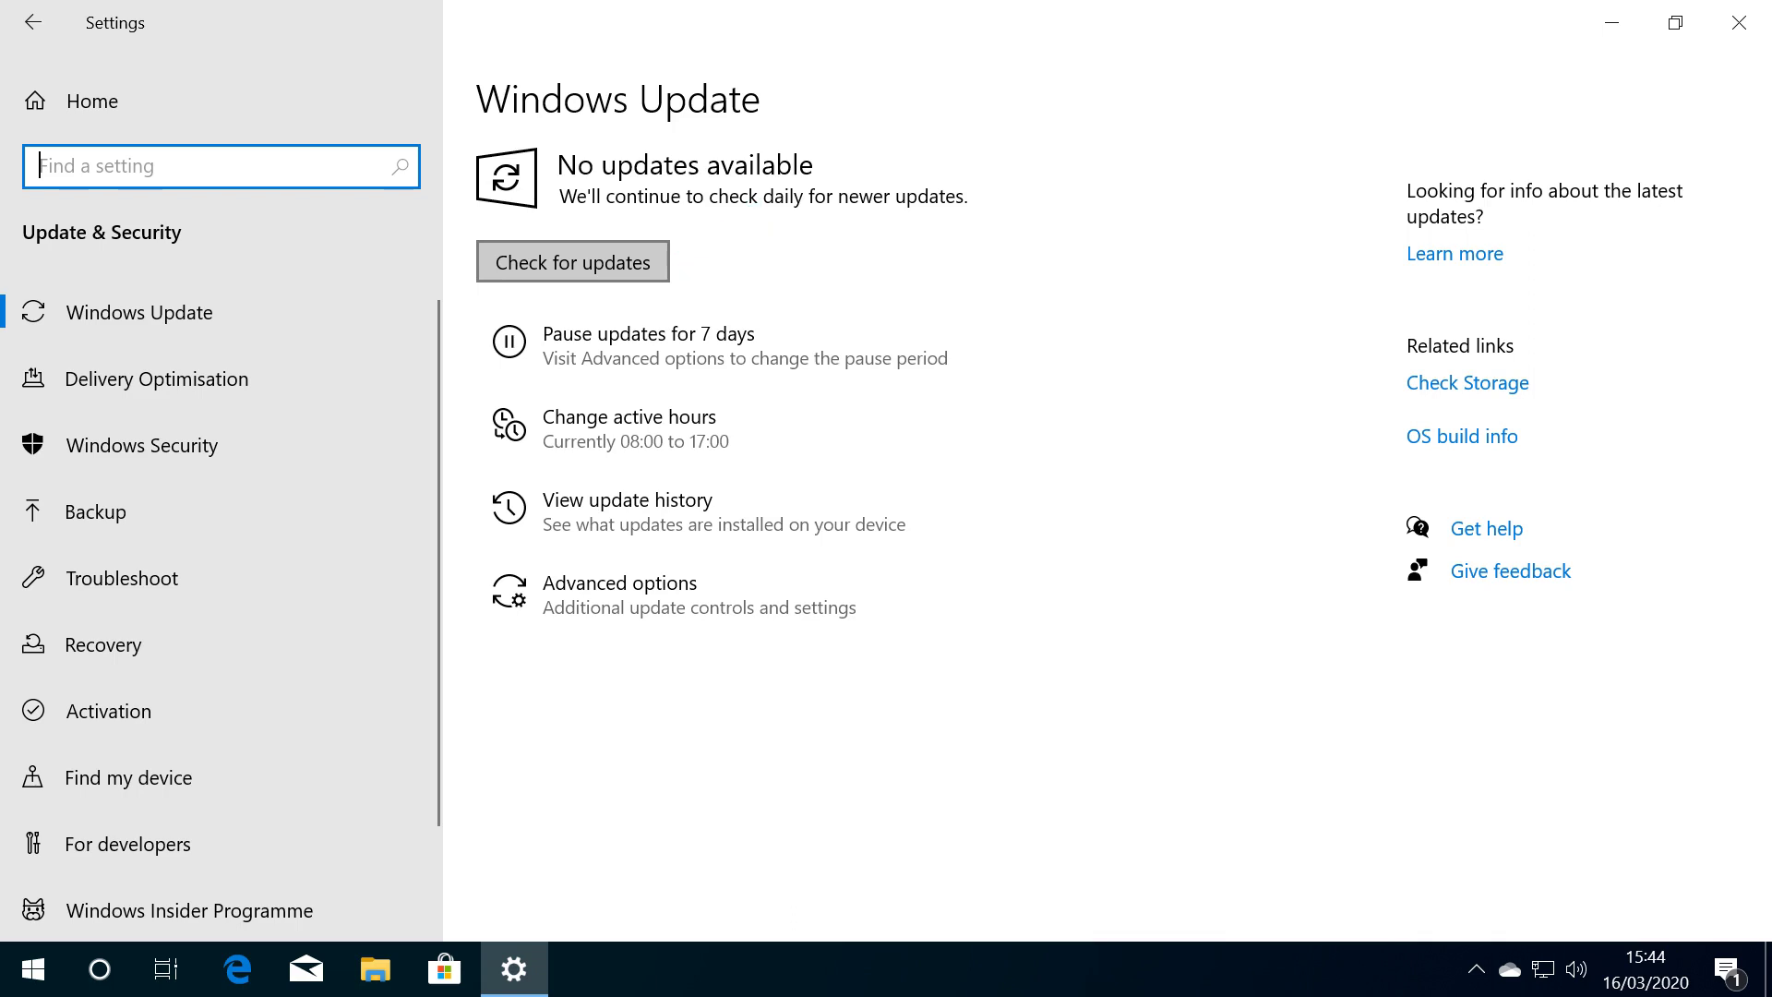
click(572, 262)
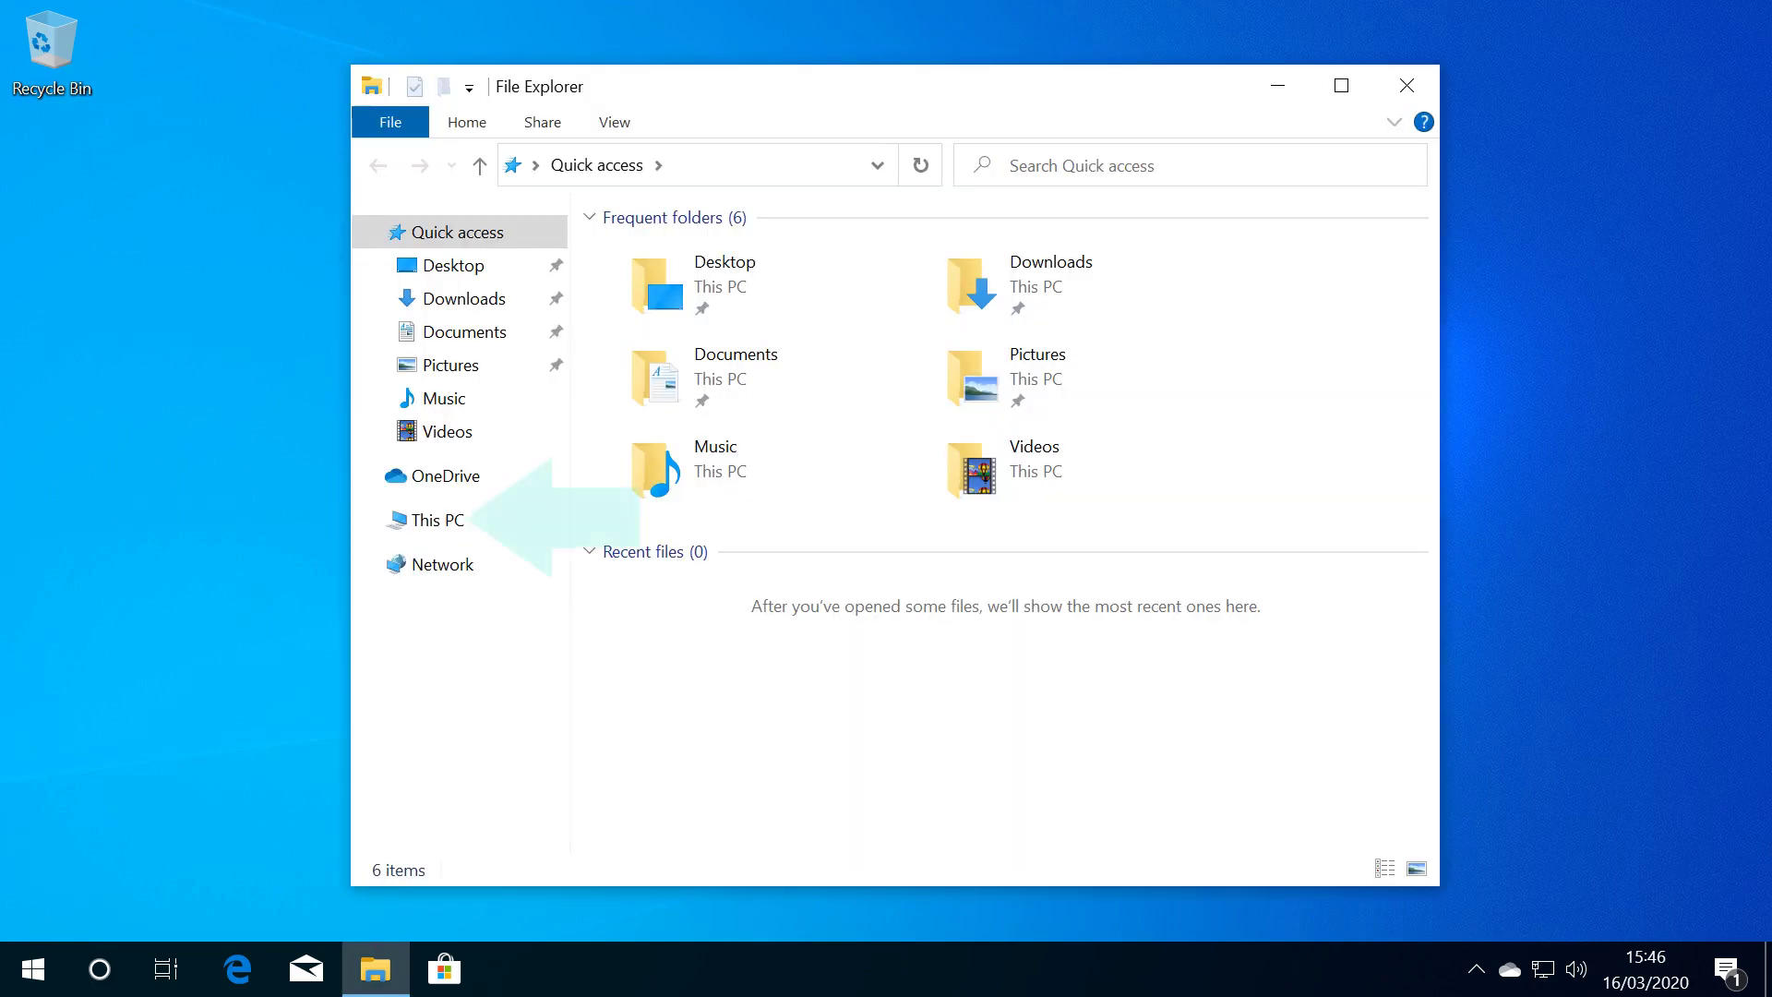
From This PC in File Explorer, open Local Disk (C:) properties and launch Disk Clean-up.
key(super+e)
click(437, 519)
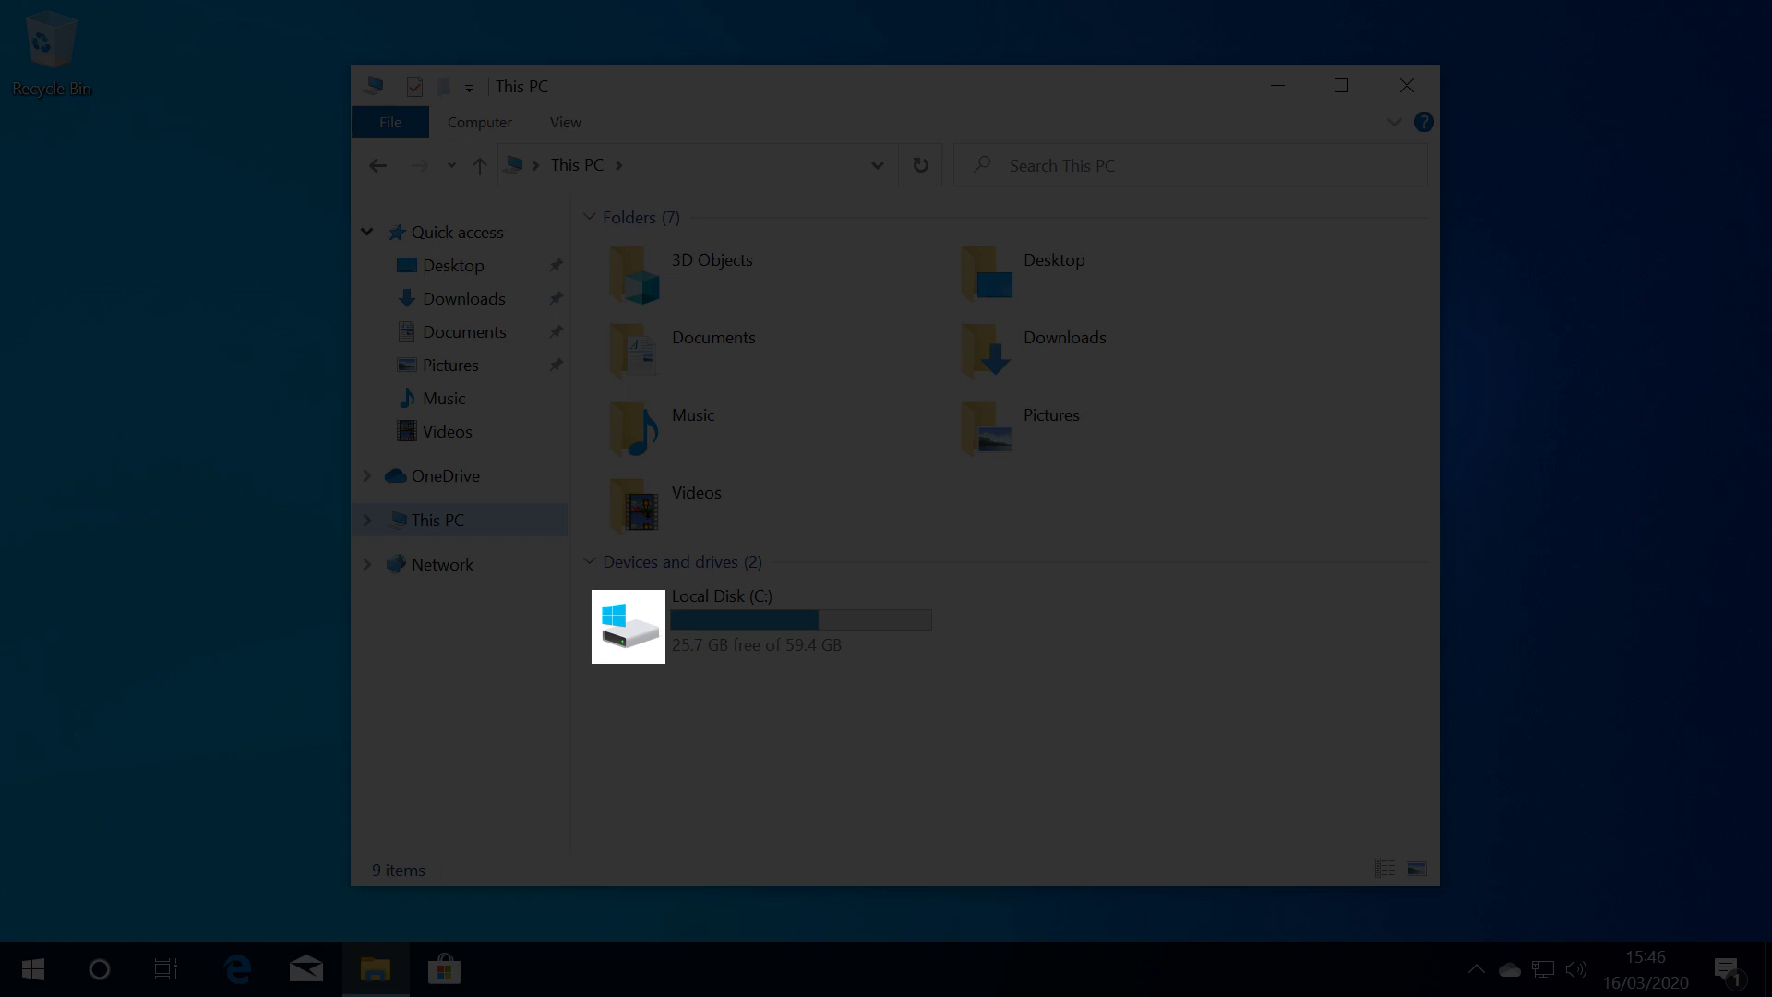
right_click(632, 623)
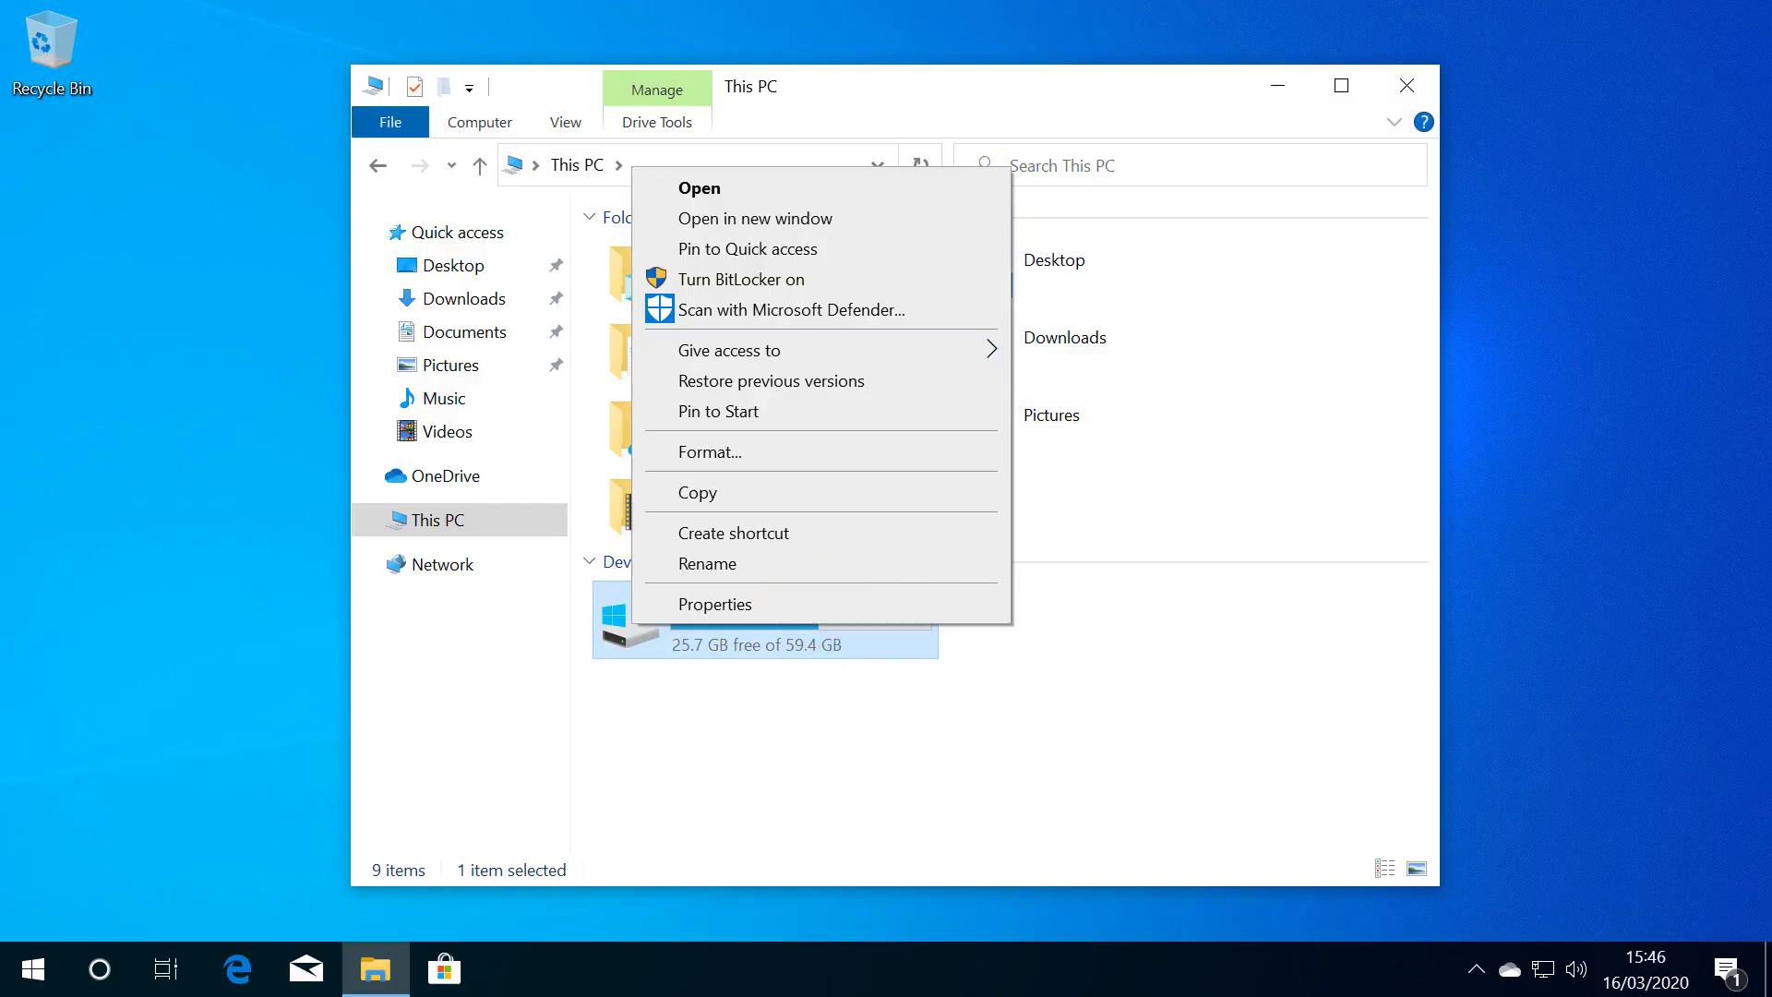
key(r)
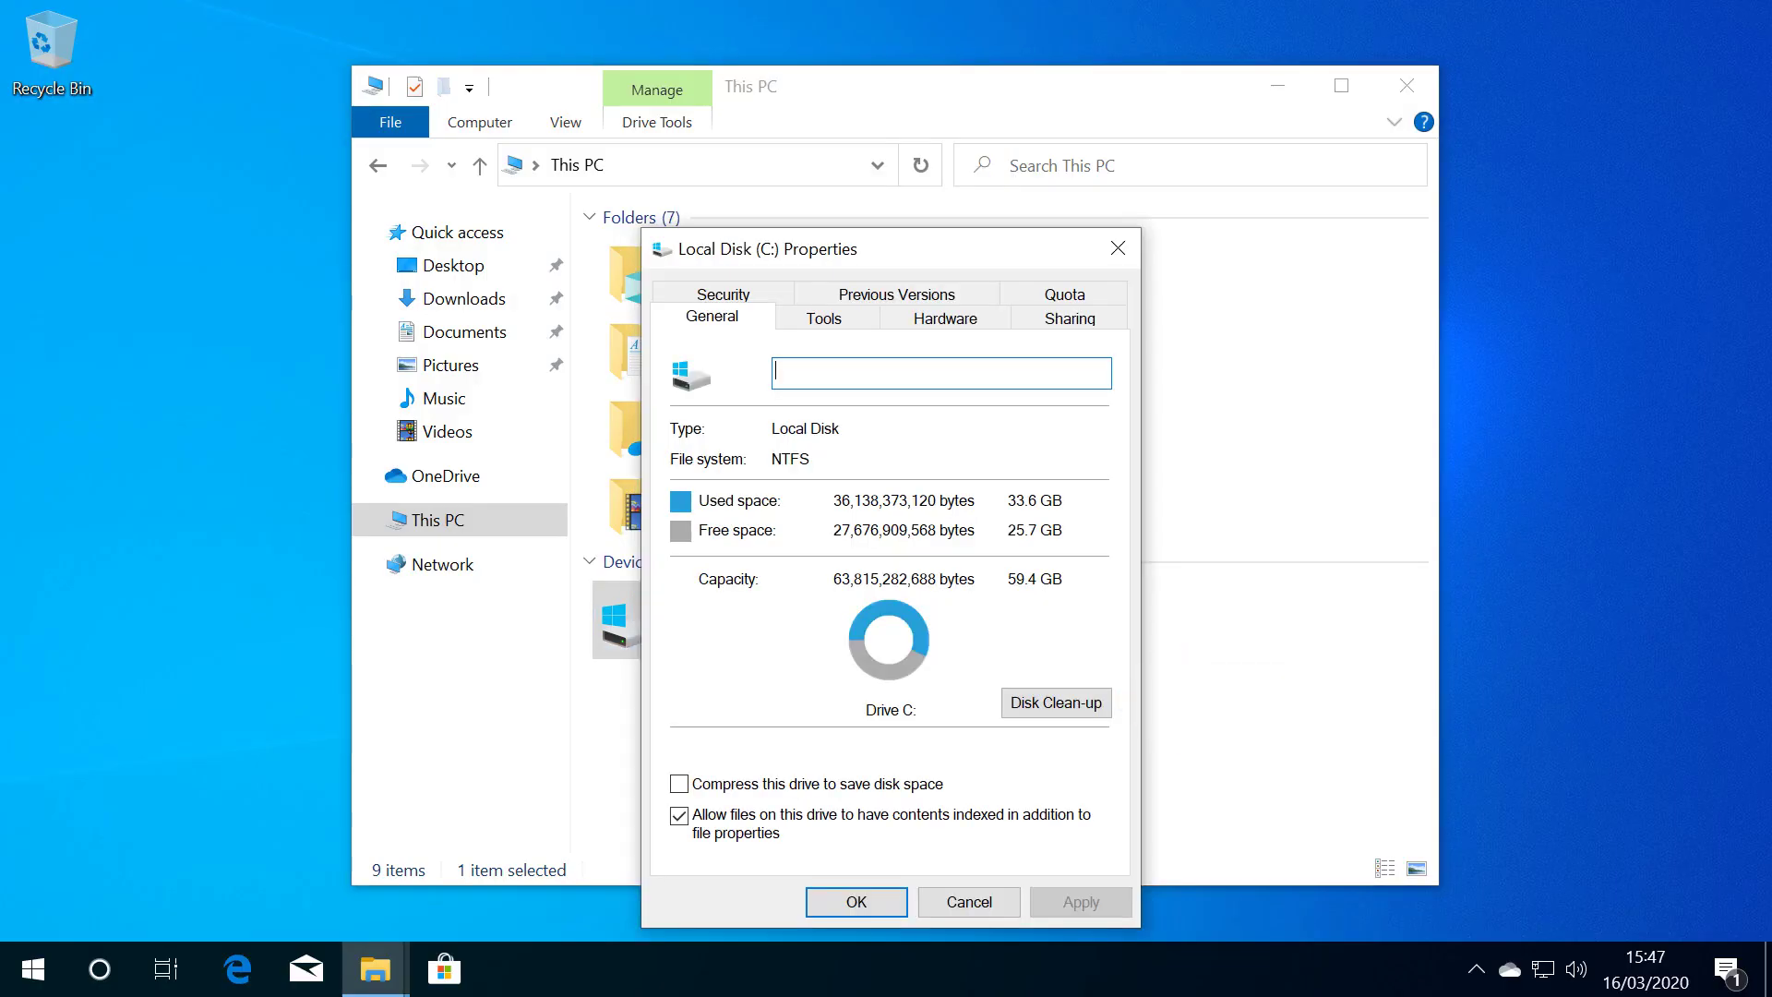
key(alt+d)
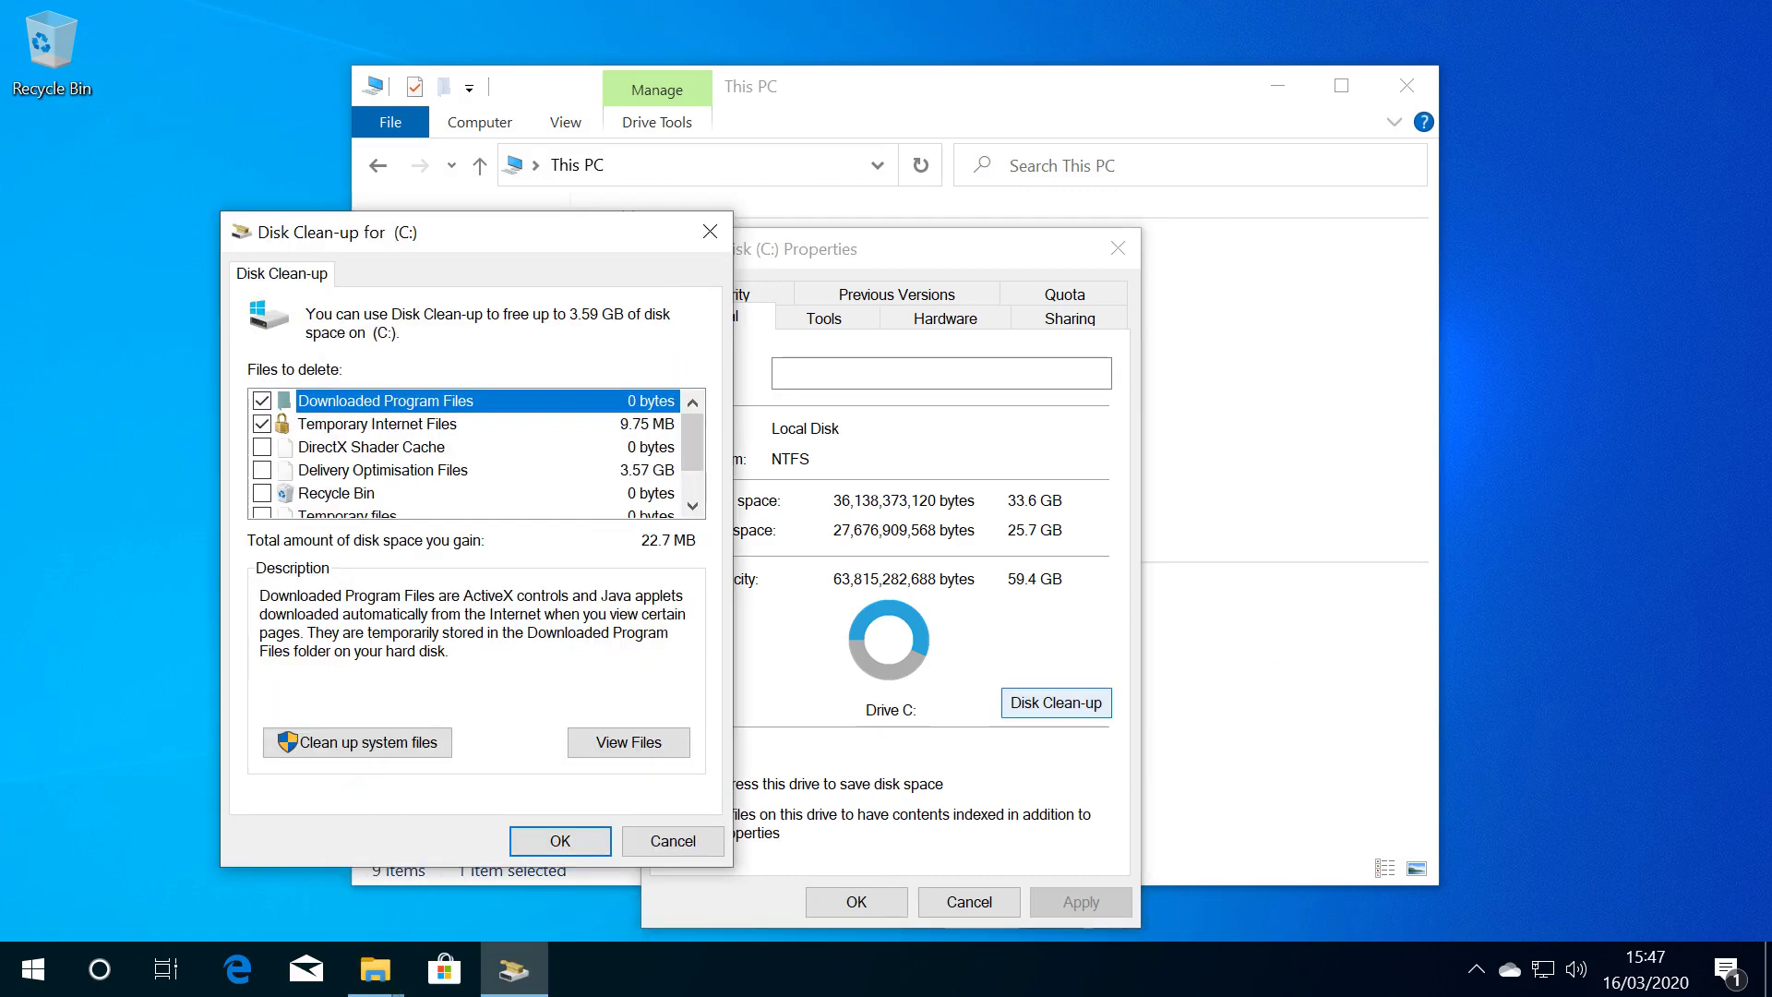
Rescan drive C: with system files included, revealing Previous Windows installation(s).
key(alt+s)
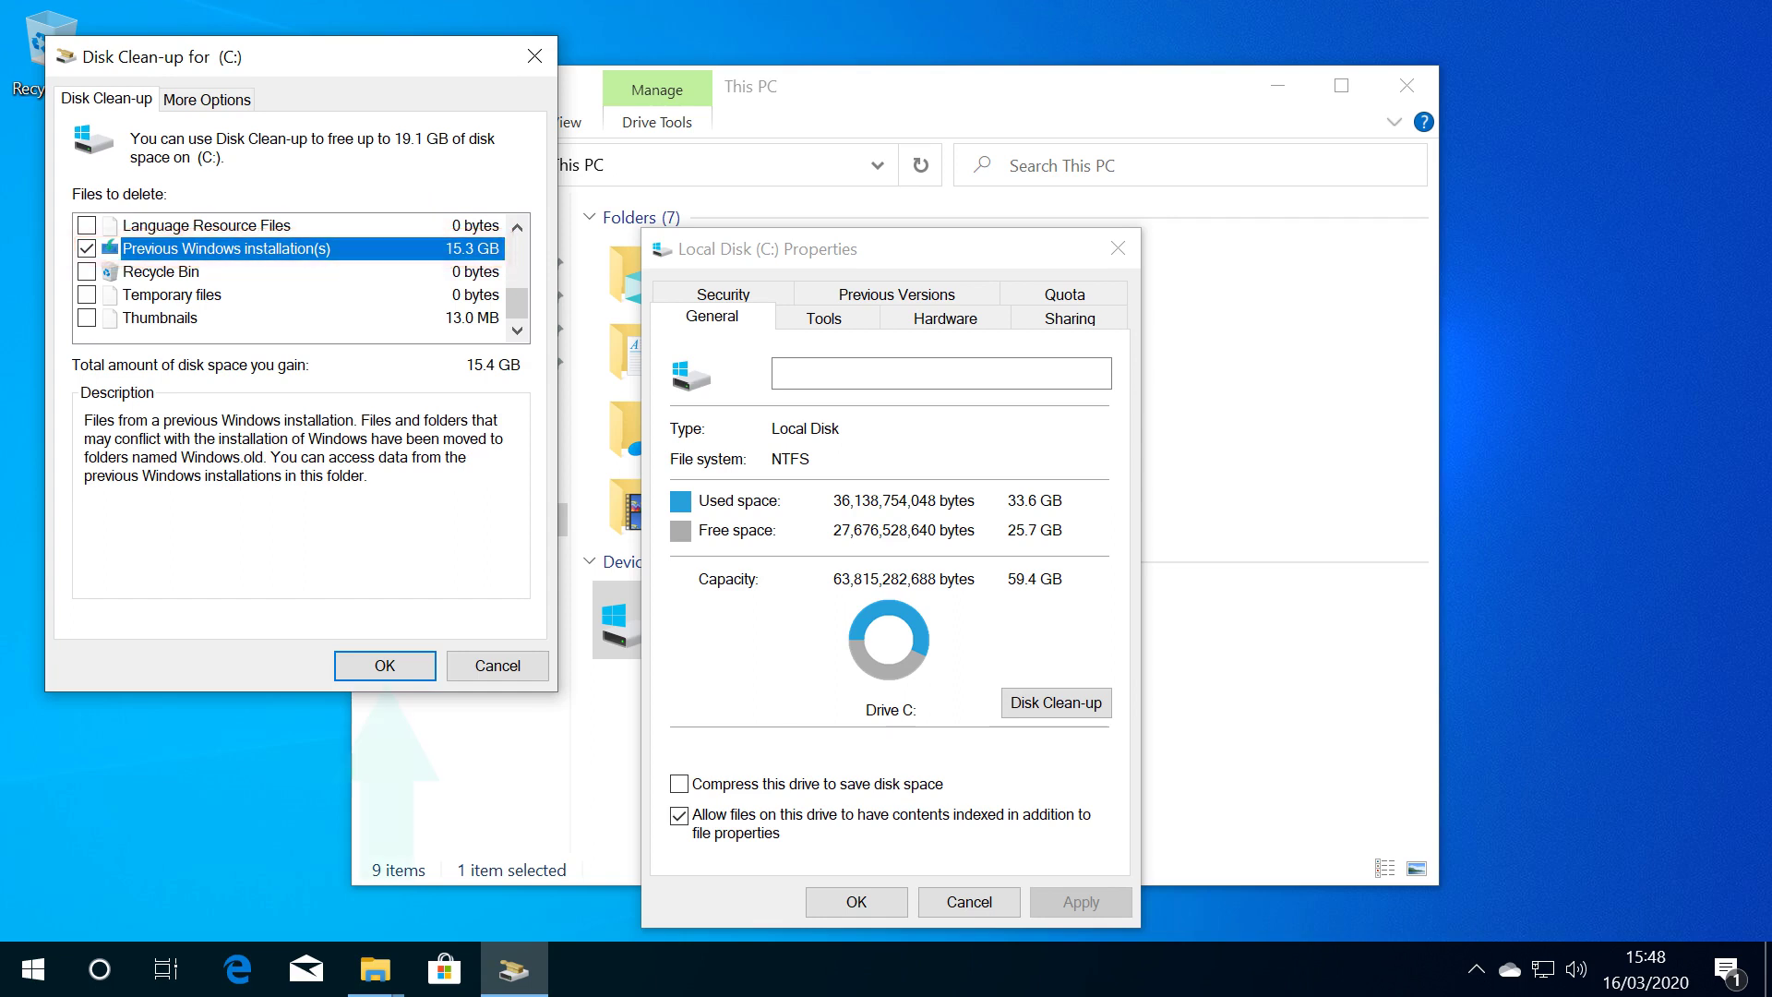
Confirm permanent deletion of the selected files, accepting that Windows can no longer roll back.
key(Return)
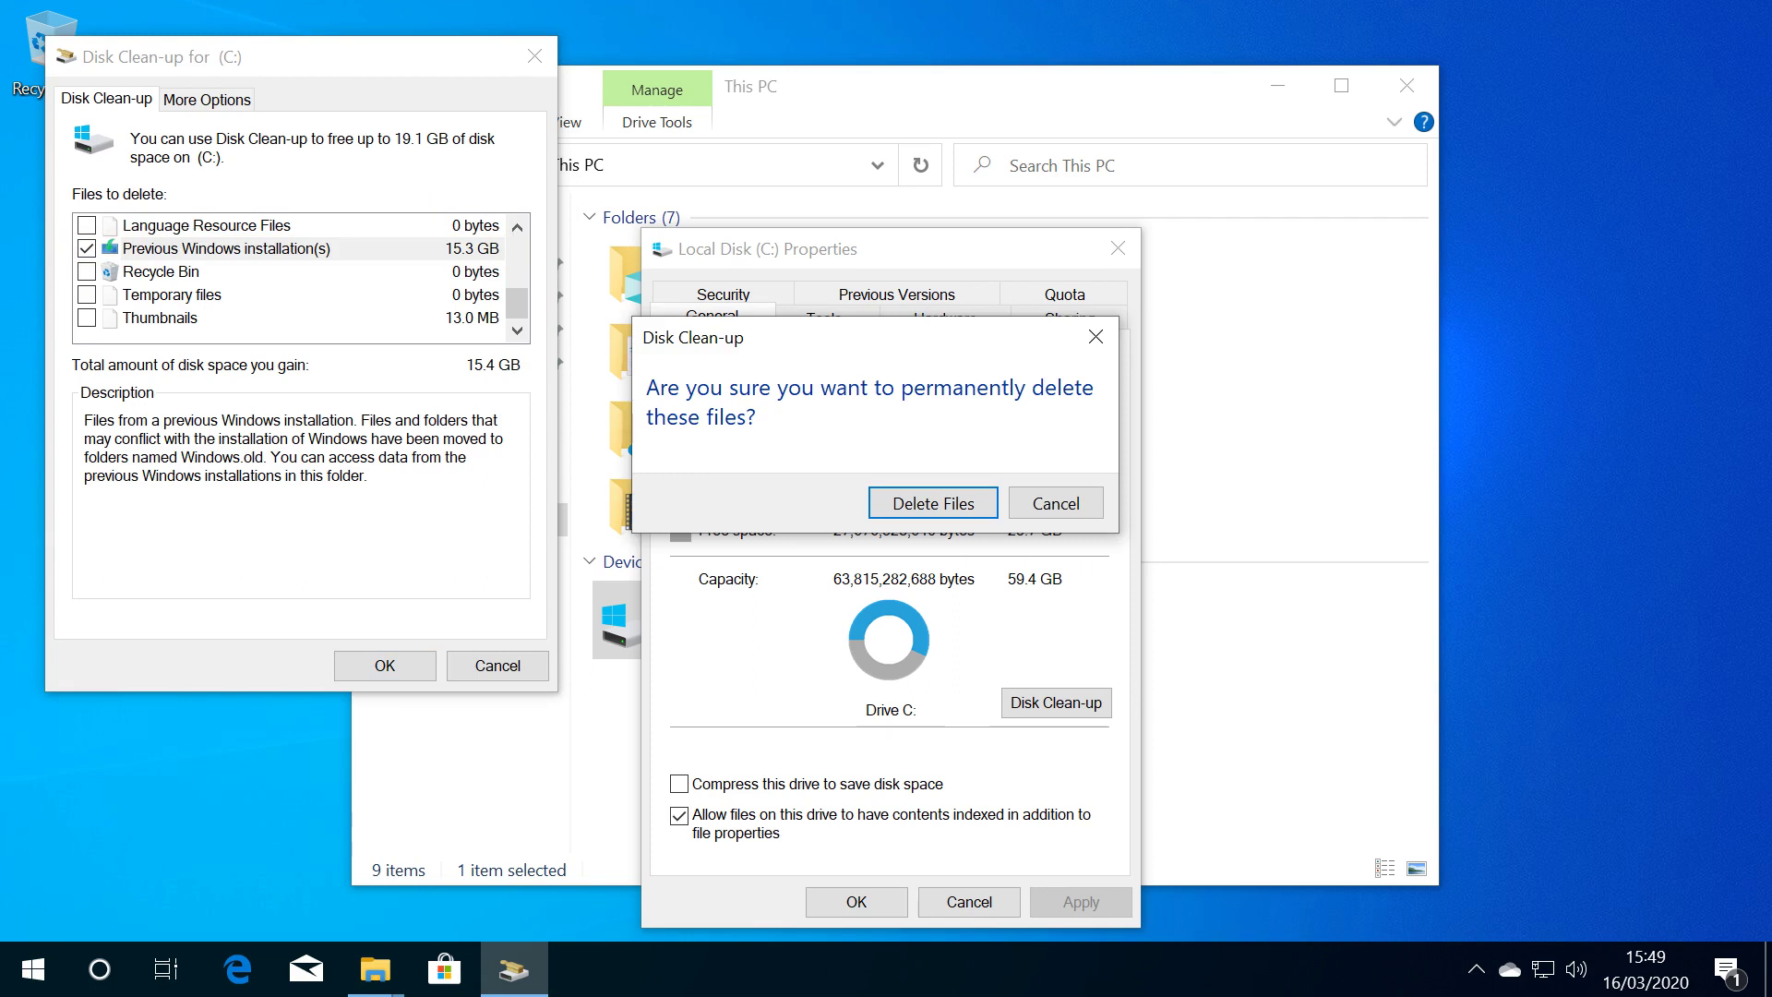
key(Return)
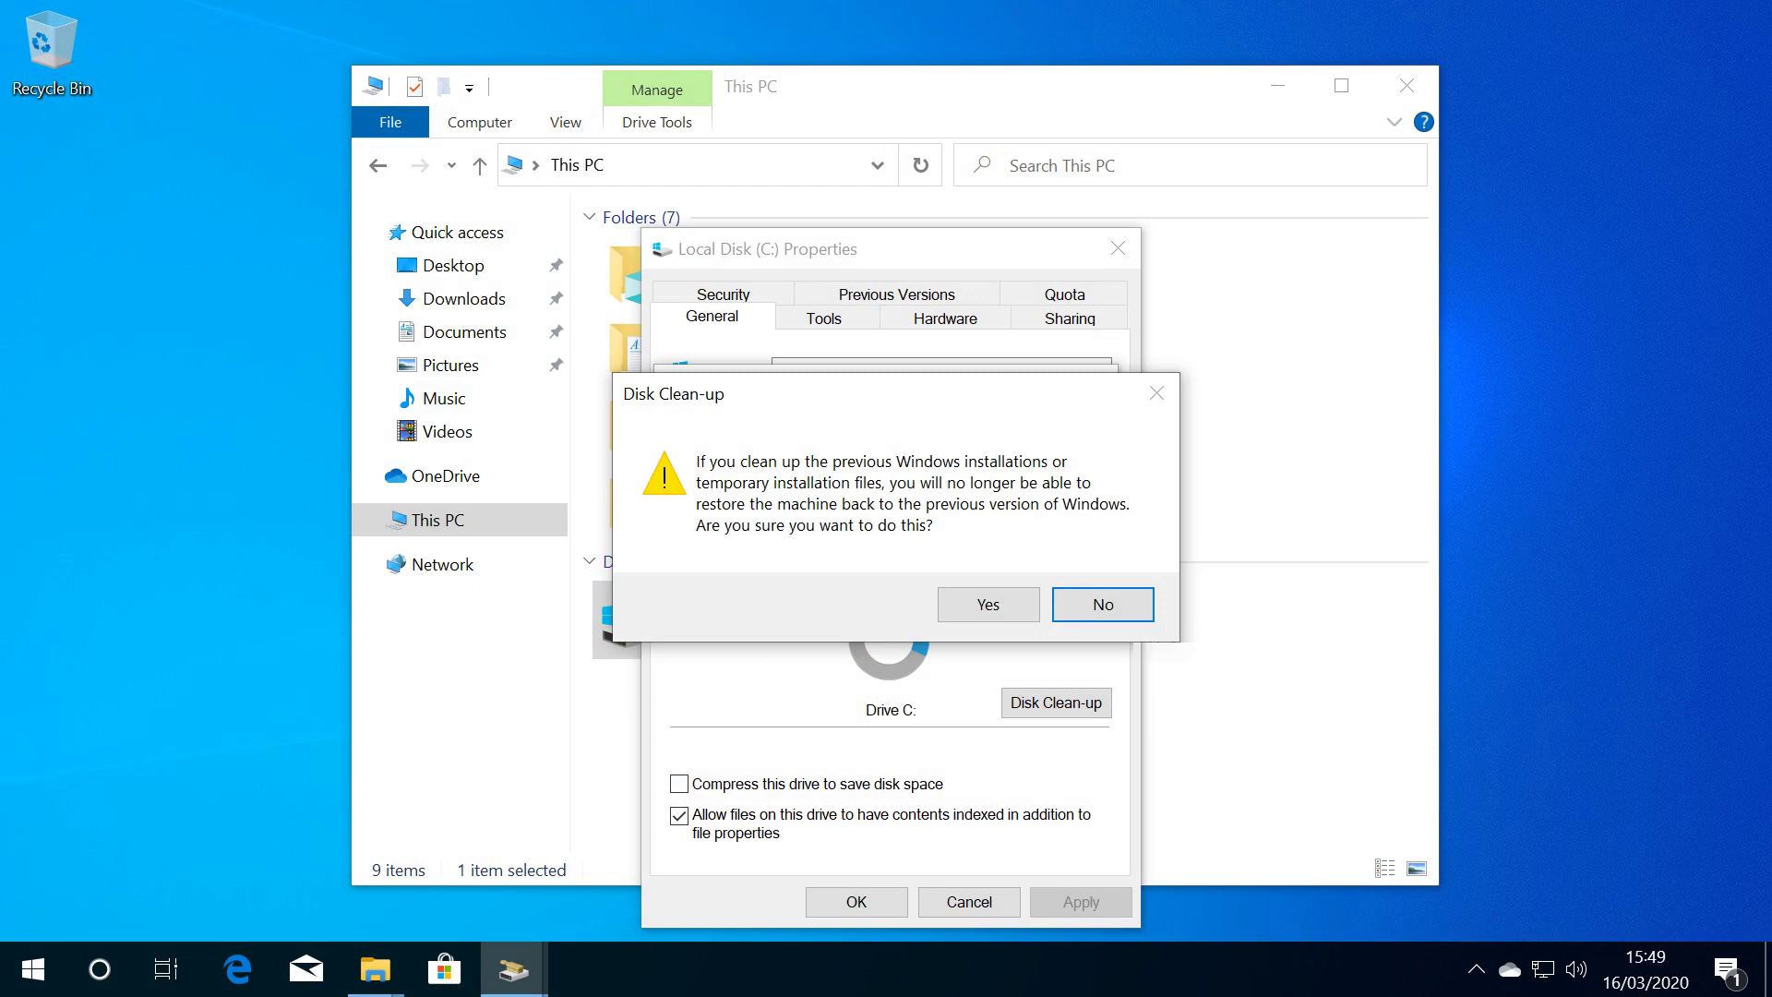
key(y)
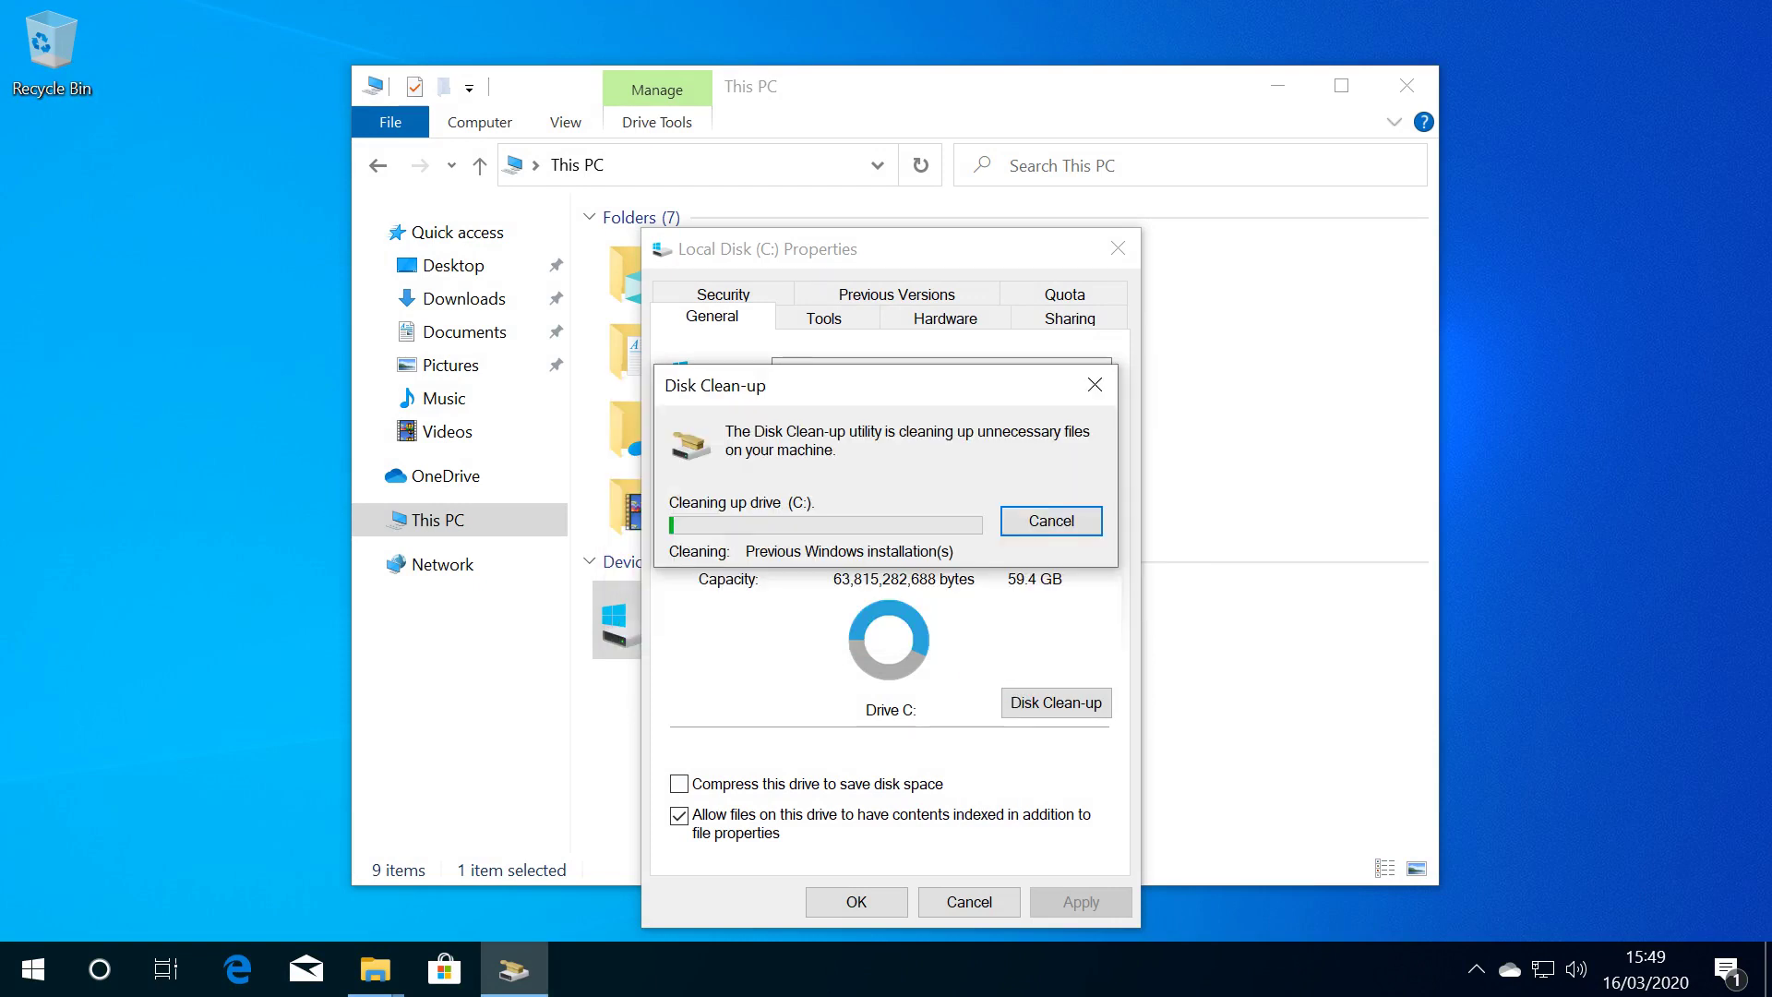